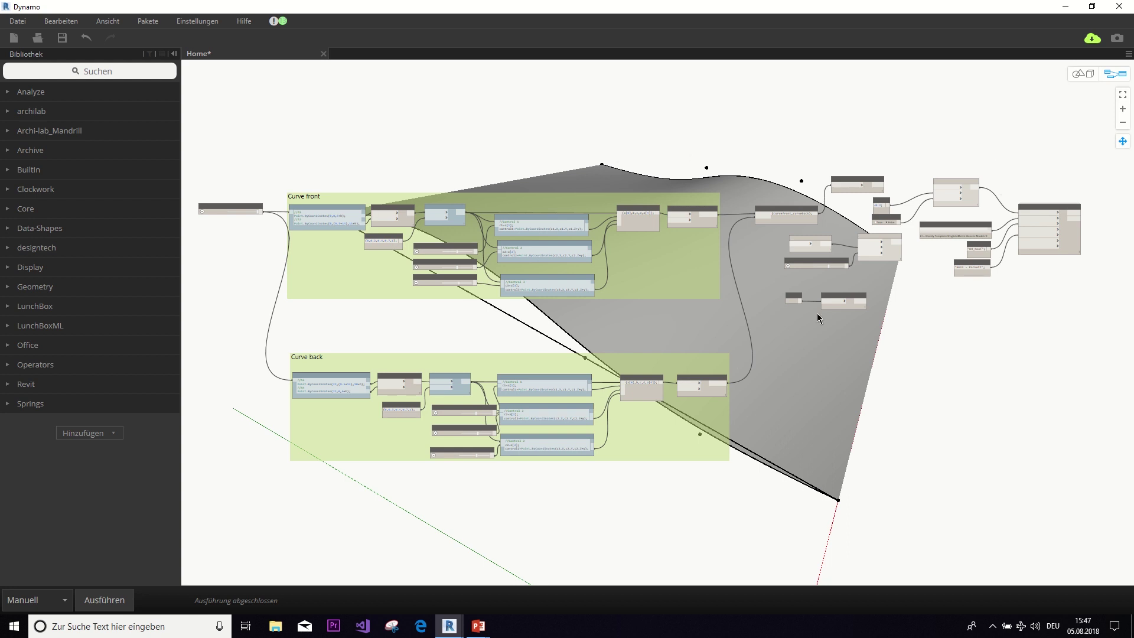
Step: Orbit and zoom the 3-D preview to inspect the wave-shaped lofted surface from several sides
left_click(1077, 75)
mouse_move(823, 343)
right_mouse_down()
mouse_move(811, 323)
mouse_move(838, 329)
mouse_move(815, 328)
right_mouse_up()
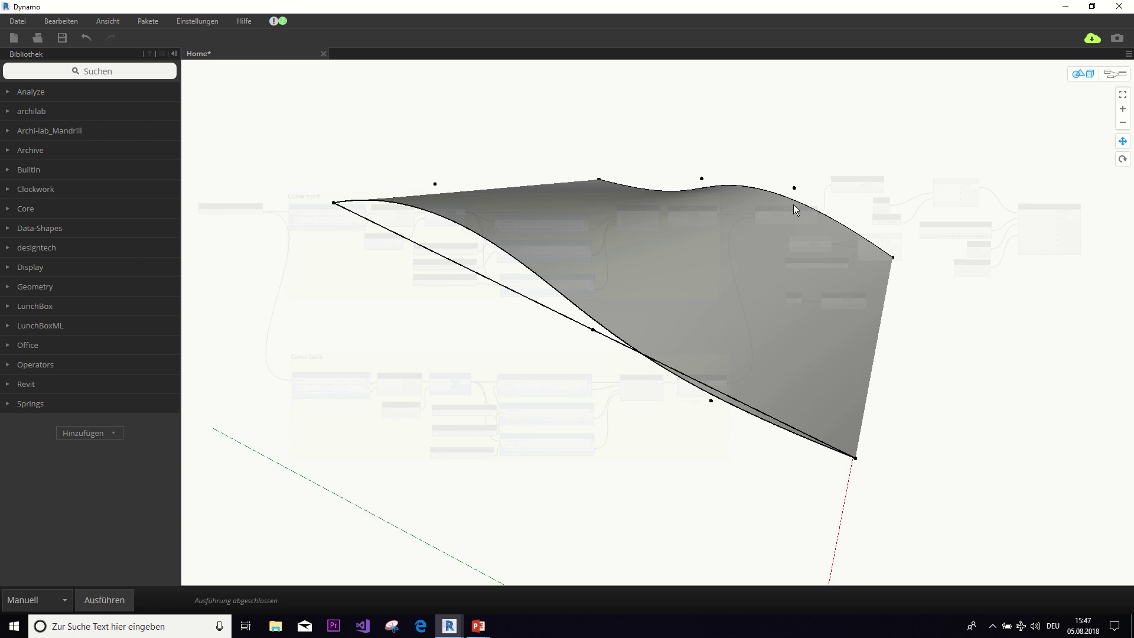
right_click_drag(873, 327, 721, 367)
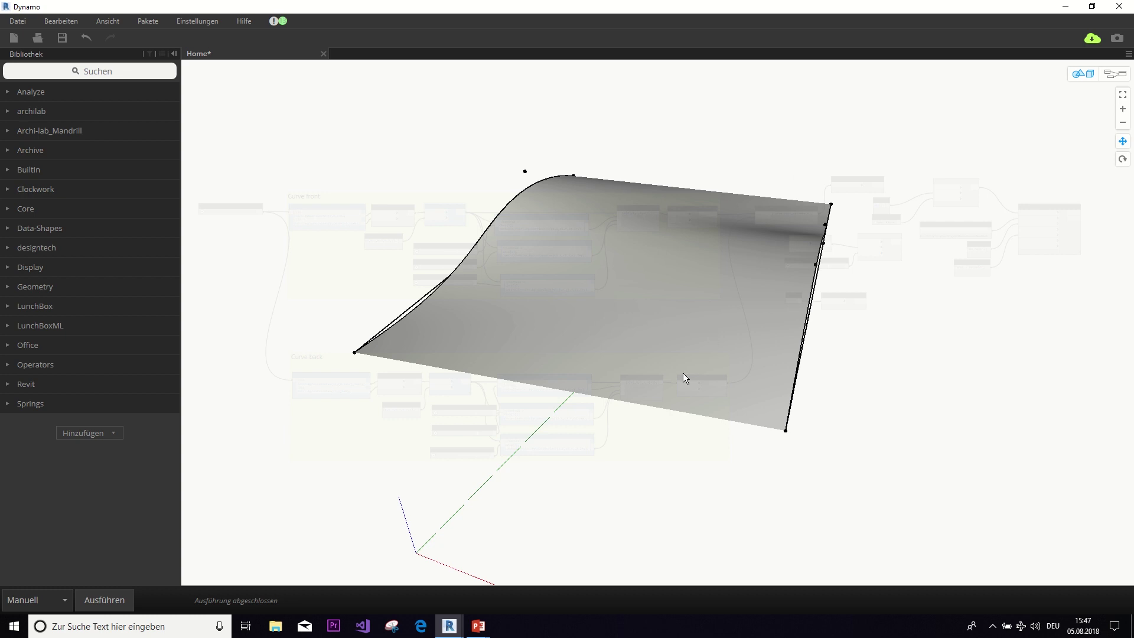
right_click_drag(683, 374, 813, 362)
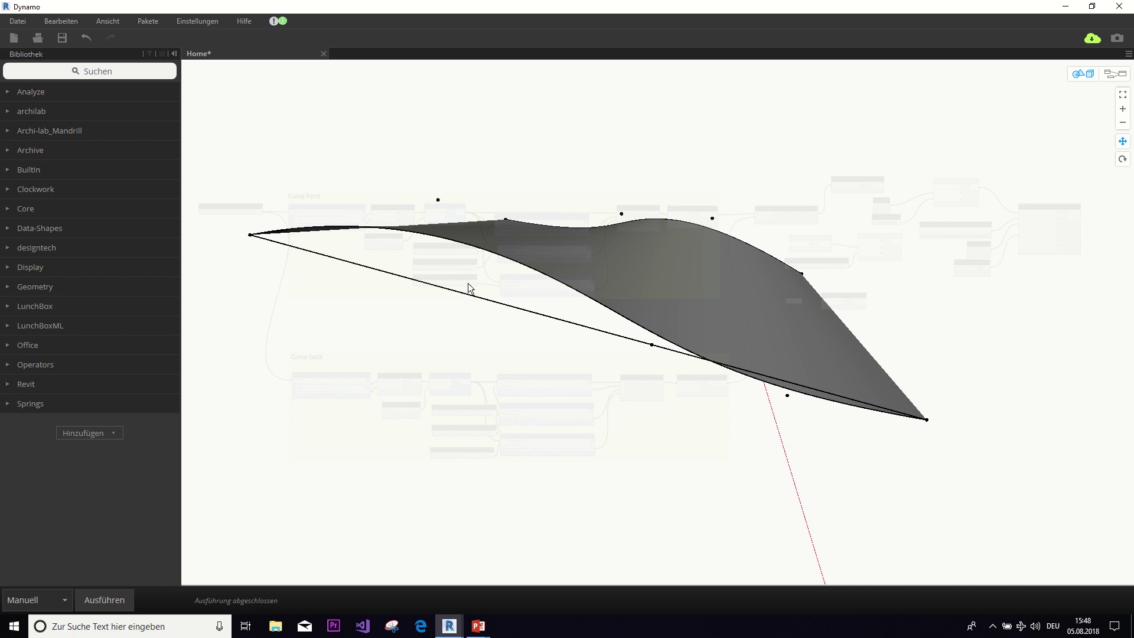
scroll(479, 285, "up", 2)
scroll(508, 296, "down", 4)
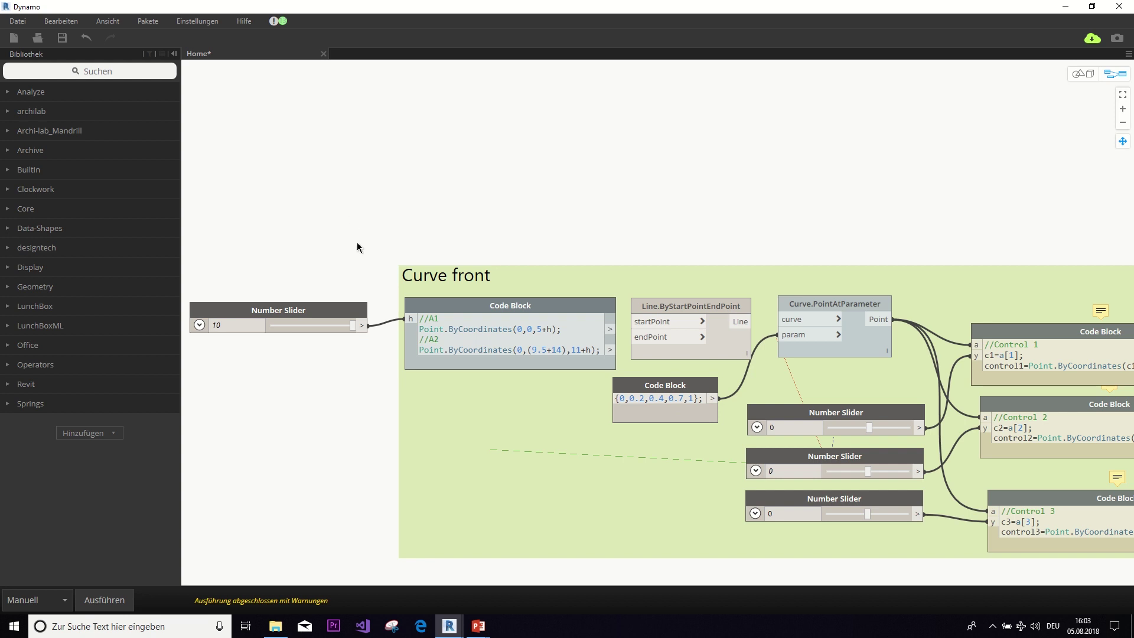
Step: Discard a trial Point.ByCoordinates node and wire A1 and A2 into Line.ByStartPointEndPoint's startPoint and endPoint
mouse_move(538, 334)
right_click(446, 148)
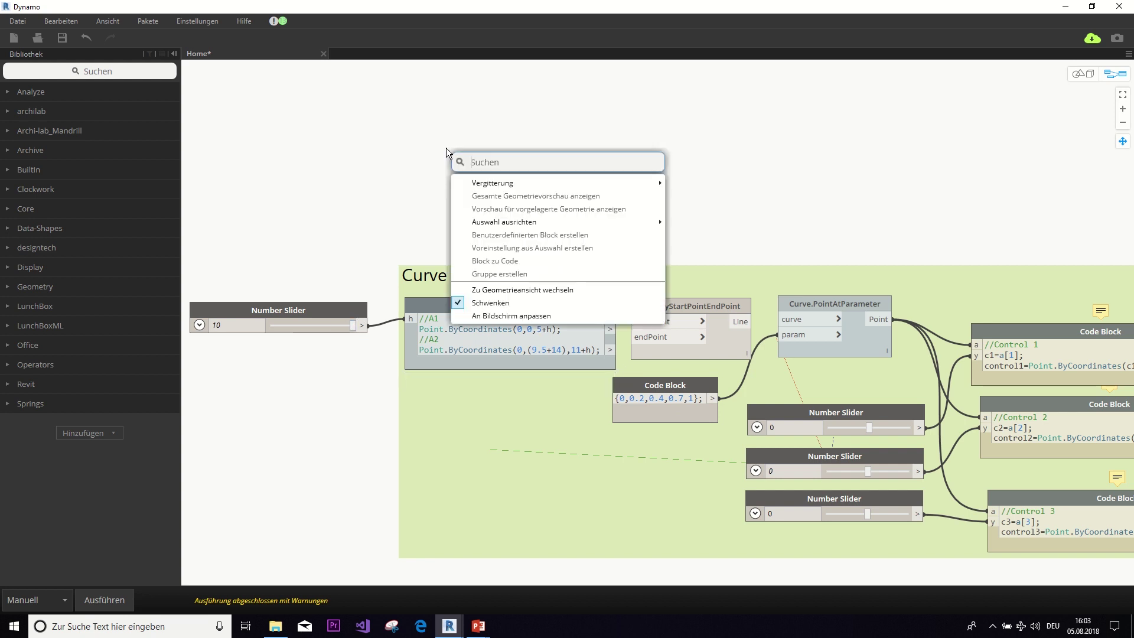
type("point")
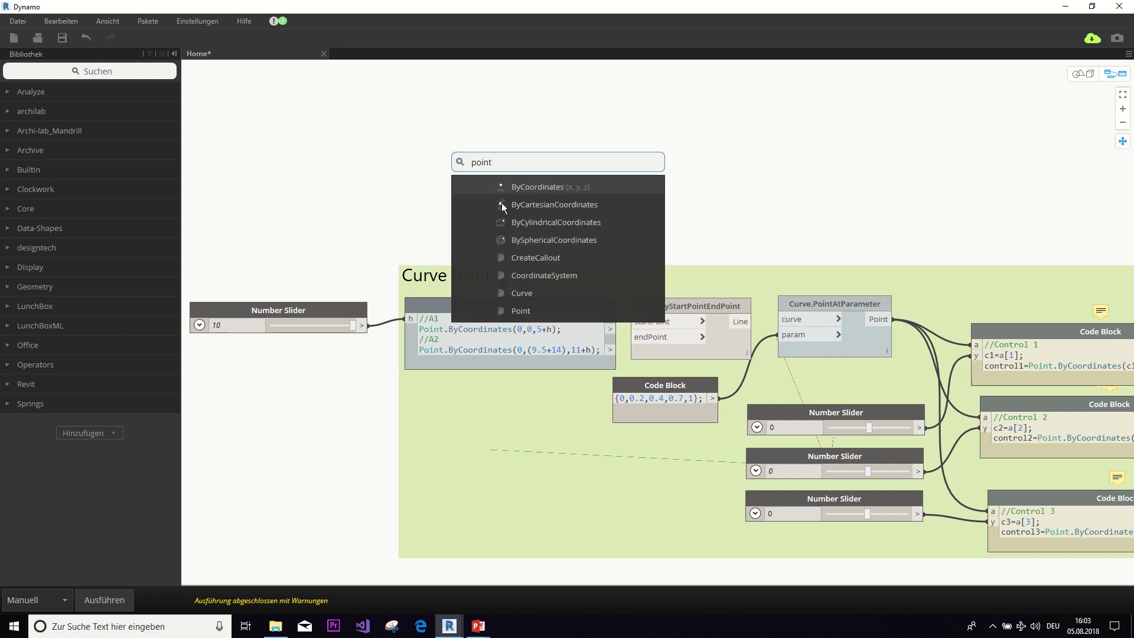
left_click(530, 187)
left_click_drag(606, 218, 509, 172)
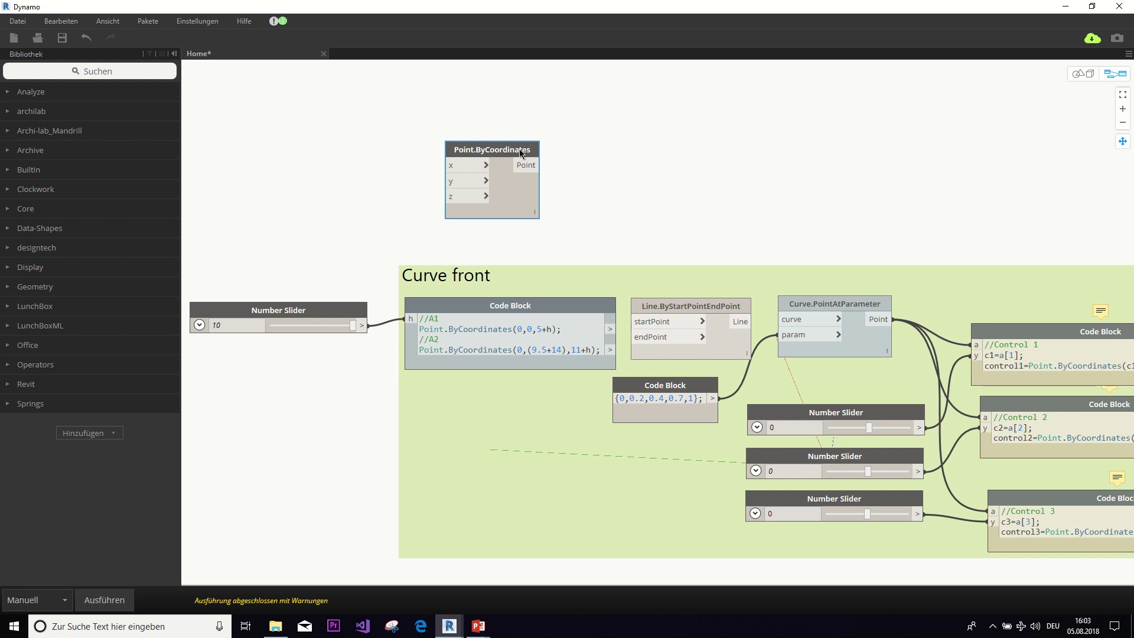
key("Delete")
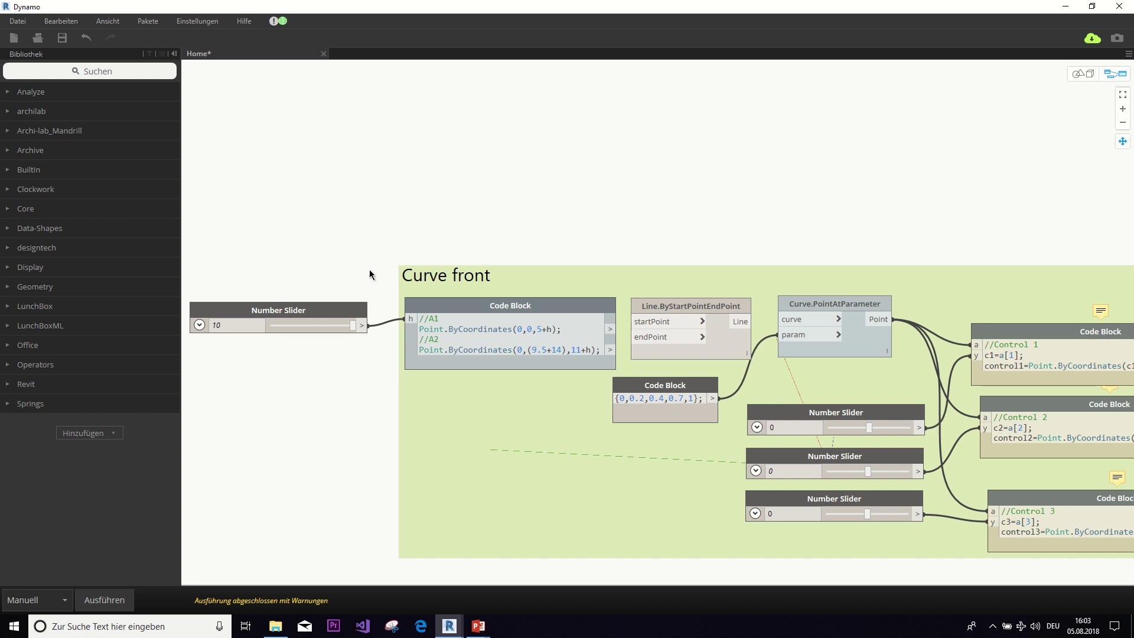
left_click_drag(611, 329, 647, 321)
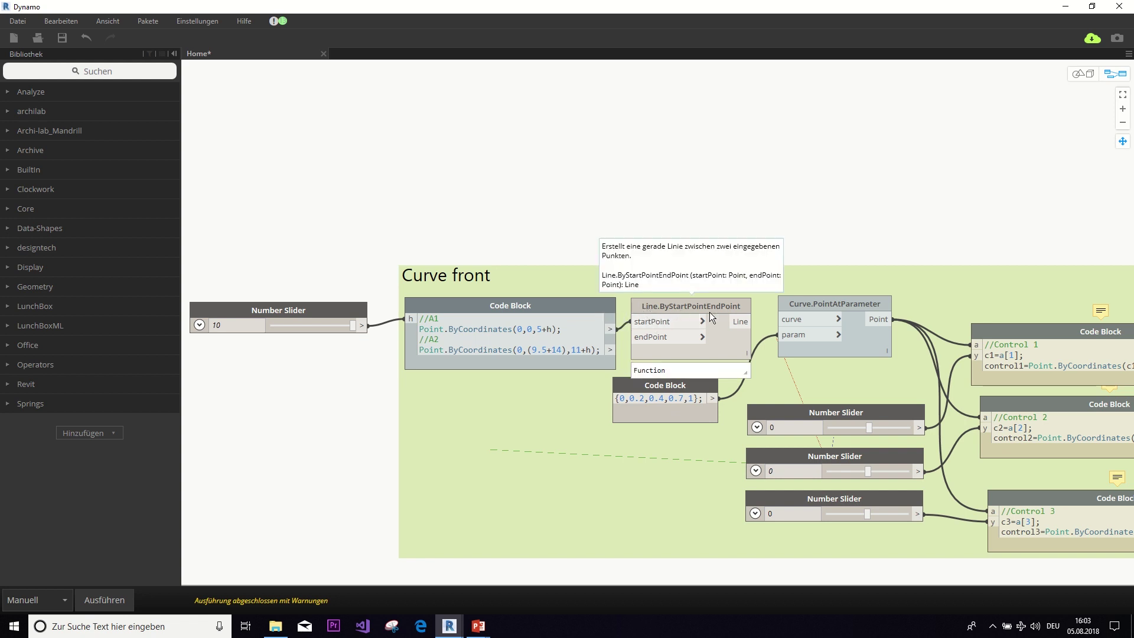
left_click_drag(611, 349, 641, 337)
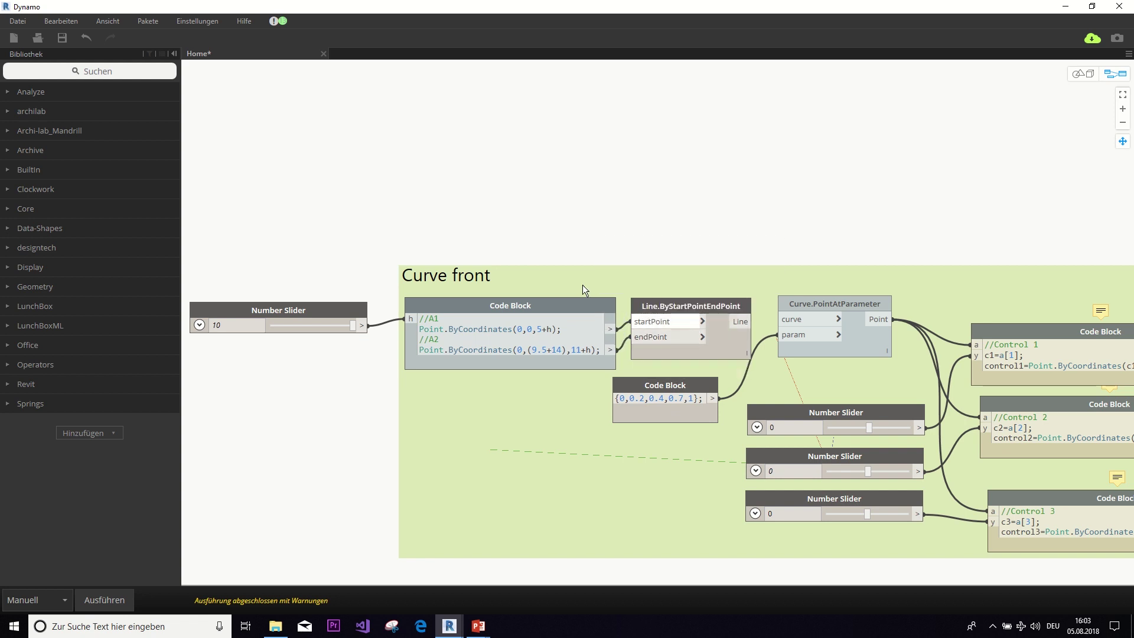
Step: Run the graph and orbit the preview to inspect the new A1–A2 line, then return to the graph
left_click(105, 603)
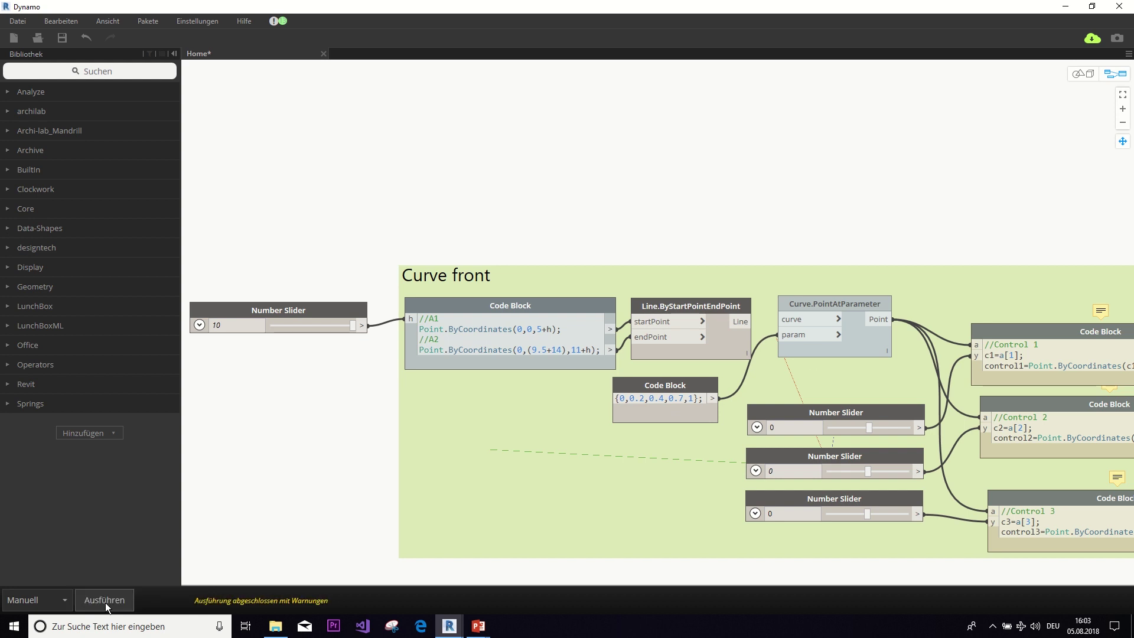
left_click(1080, 73)
left_click_drag(926, 180, 816, 162)
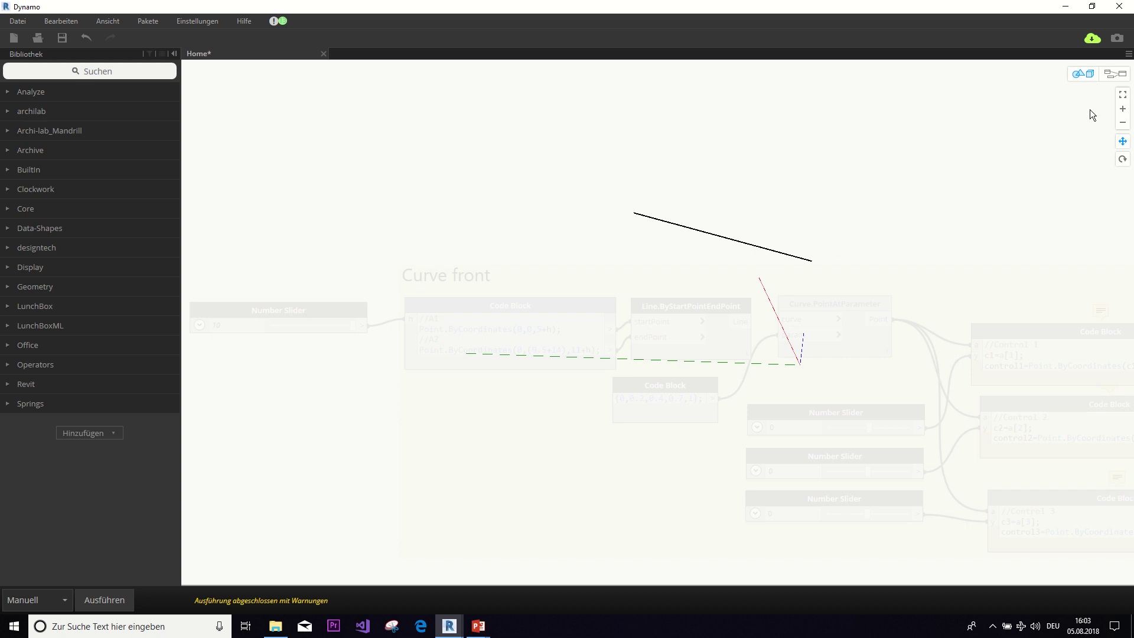
left_click(1115, 74)
left_click(1114, 74)
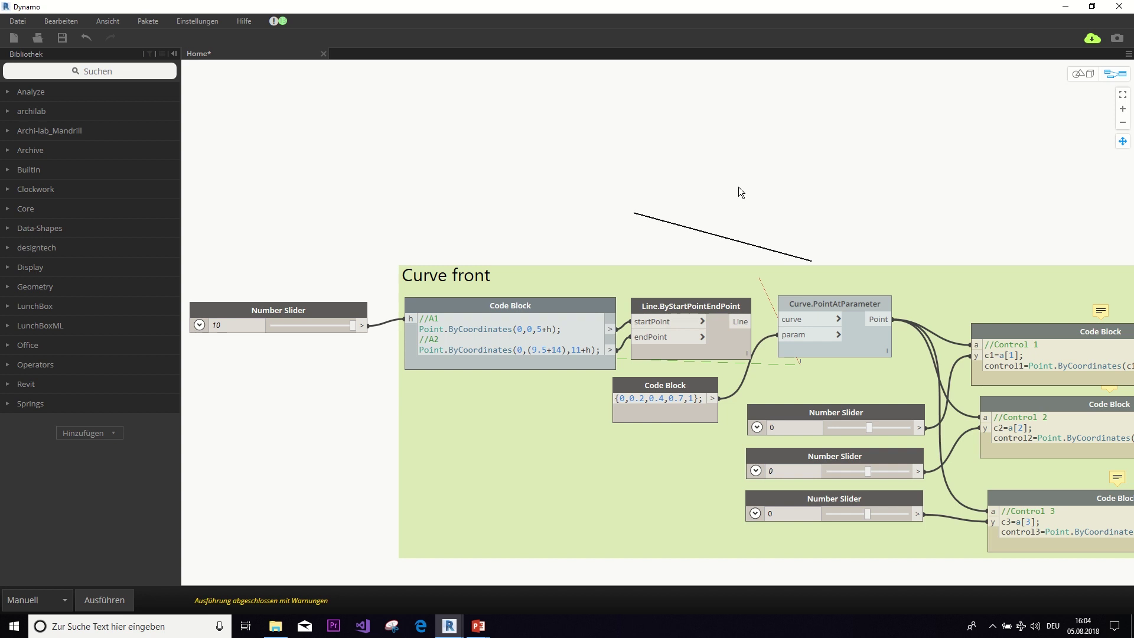
Step: Bring up the PowerPoint slide sketching the A1–A2 curve with control points C1 and C2
left_click(479, 626)
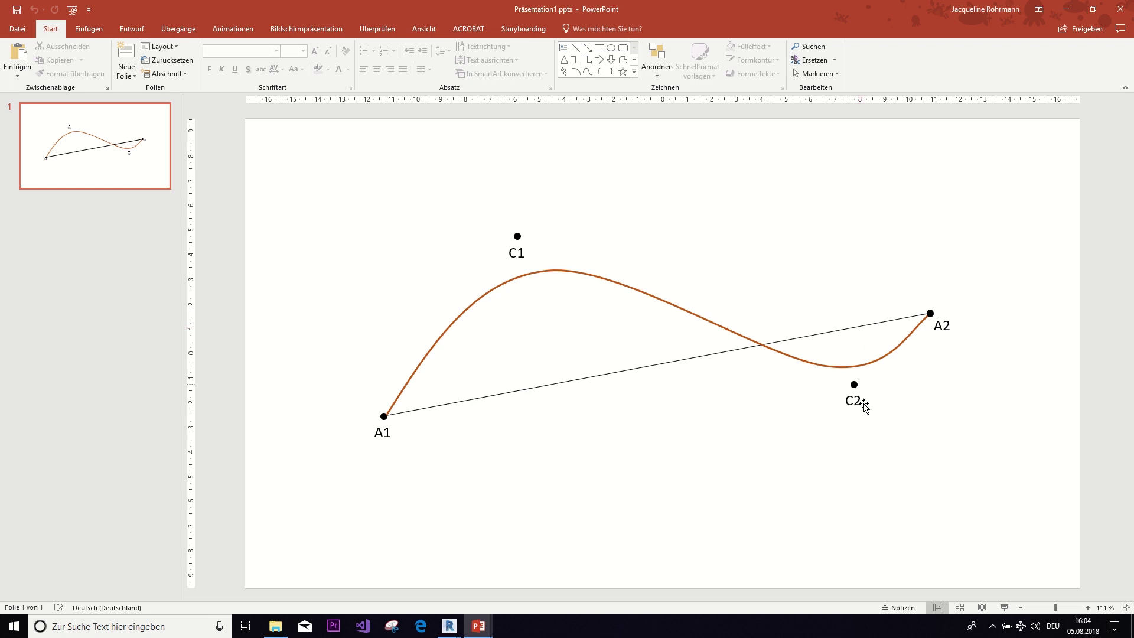
Step: Back in Dynamo, review parameters 0 and 0.4, then wire the line into Curve.PointAtParameter's curve input
left_click(1067, 8)
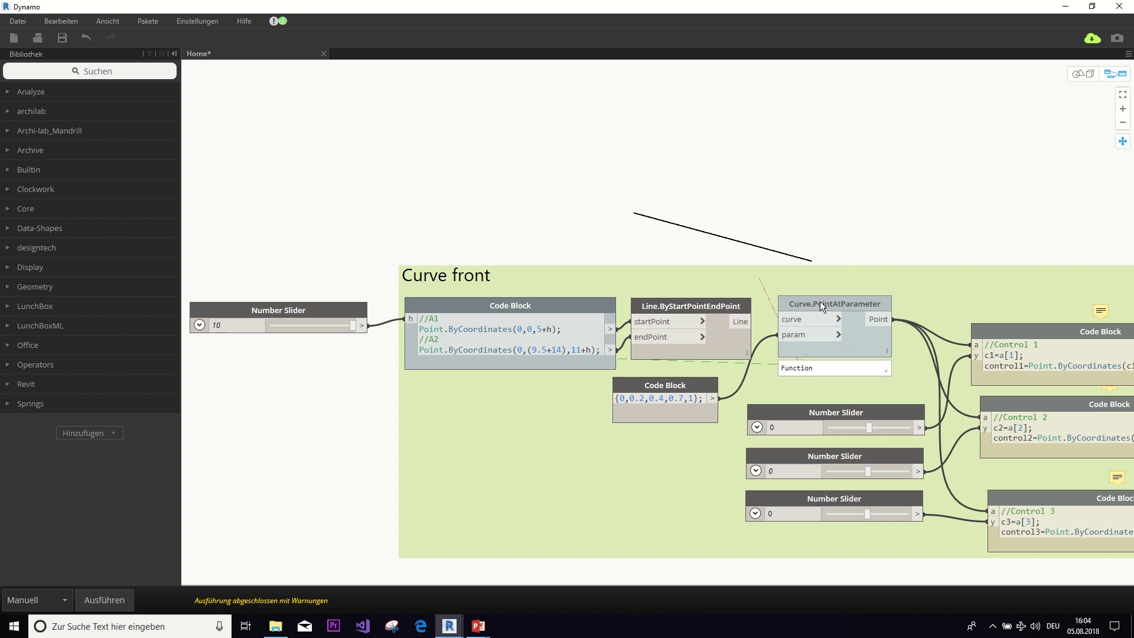
mouse_move(826, 302)
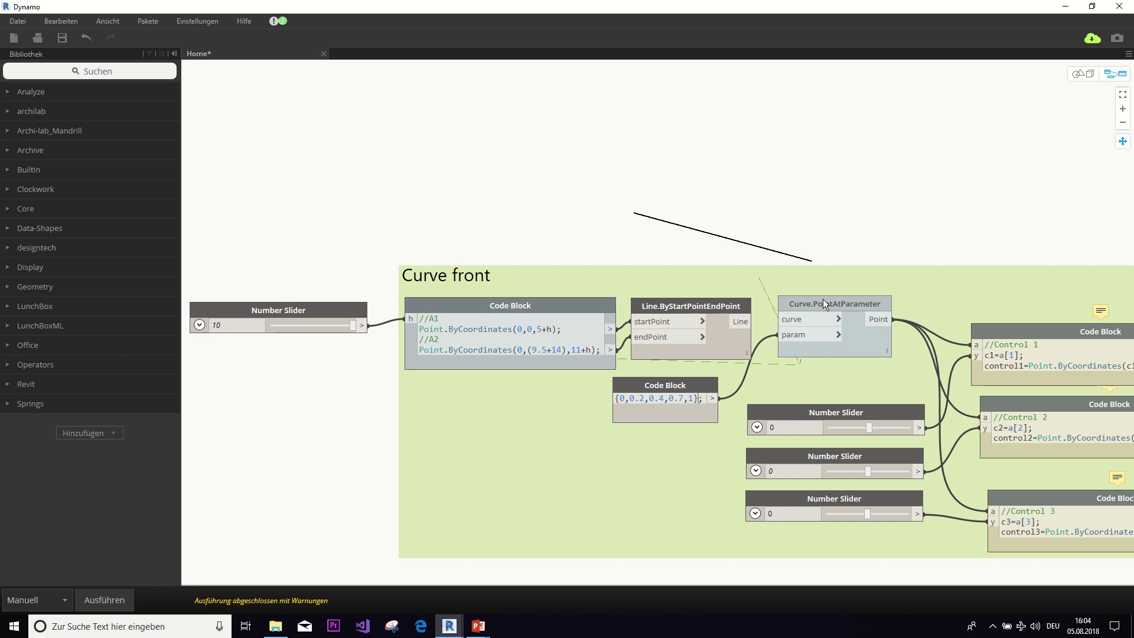
double_click(632, 398)
left_click_drag(649, 399, 686, 399)
left_click_drag(752, 321, 786, 321)
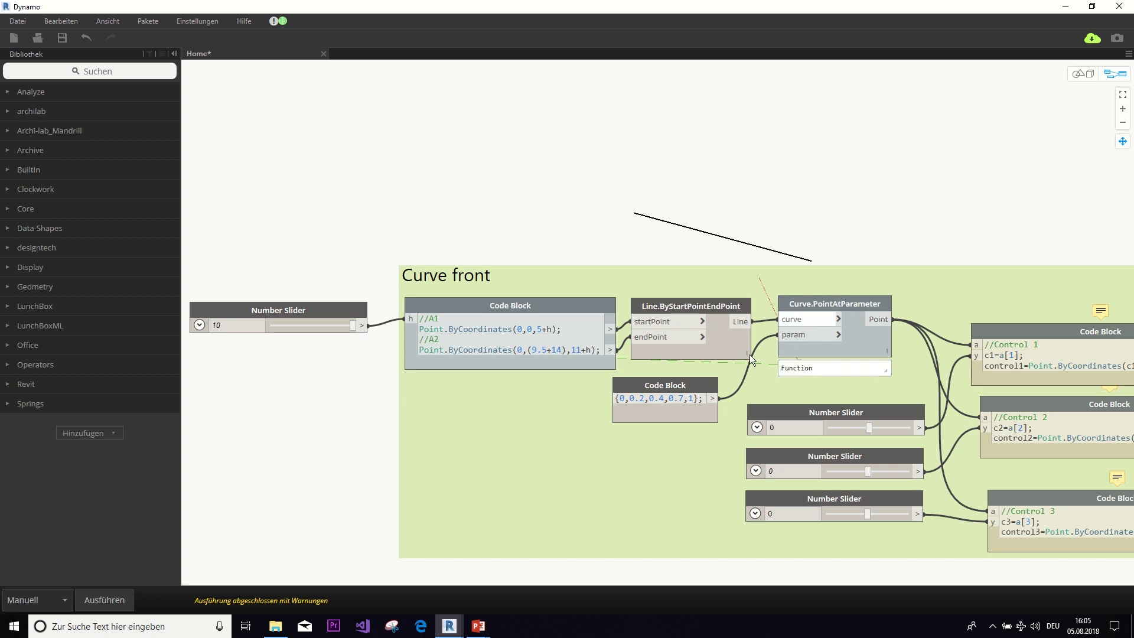
Step: Run the graph and check Curve.PointAtParameter's five points, (0, 0, 15) to (0, 23.5, 21), then pan to the Control blocks
left_click(104, 600)
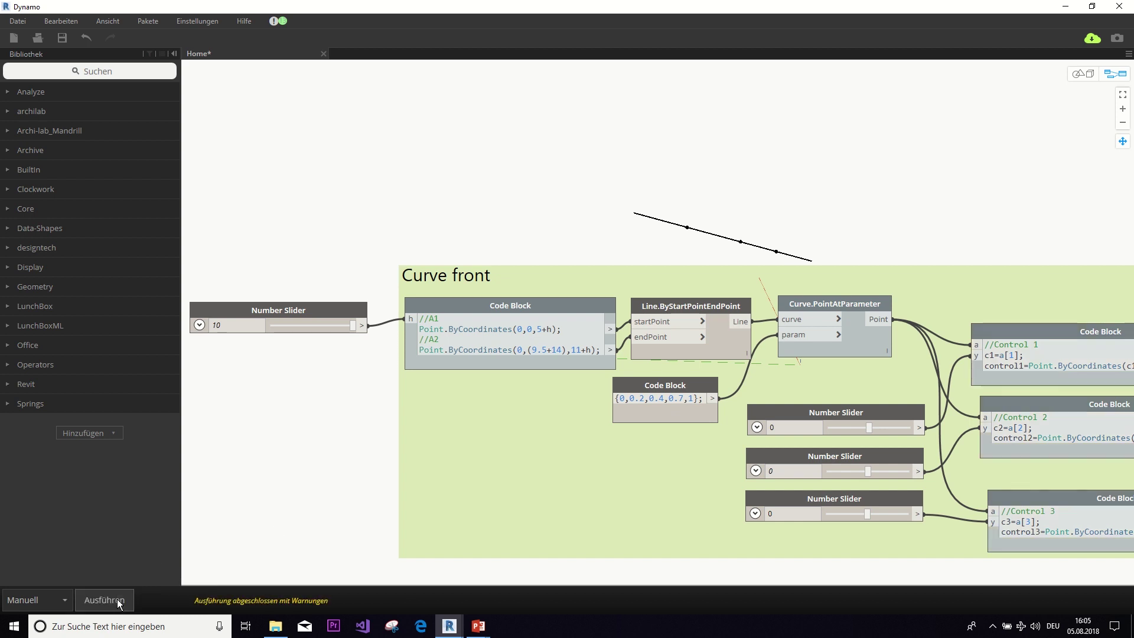
mouse_move(892, 355)
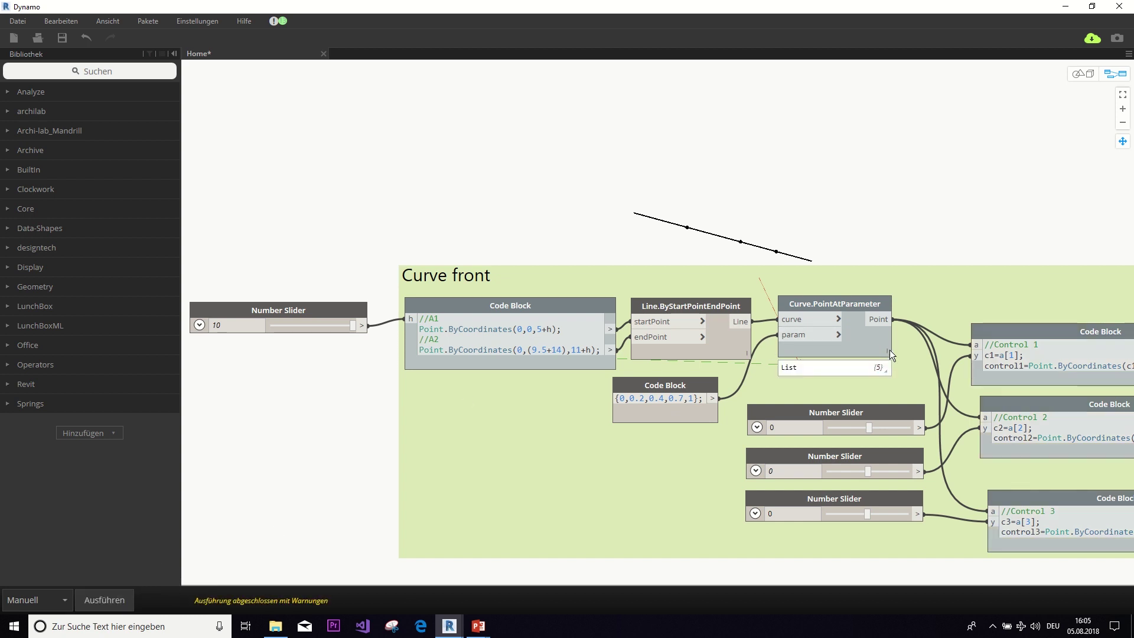
left_click(885, 353)
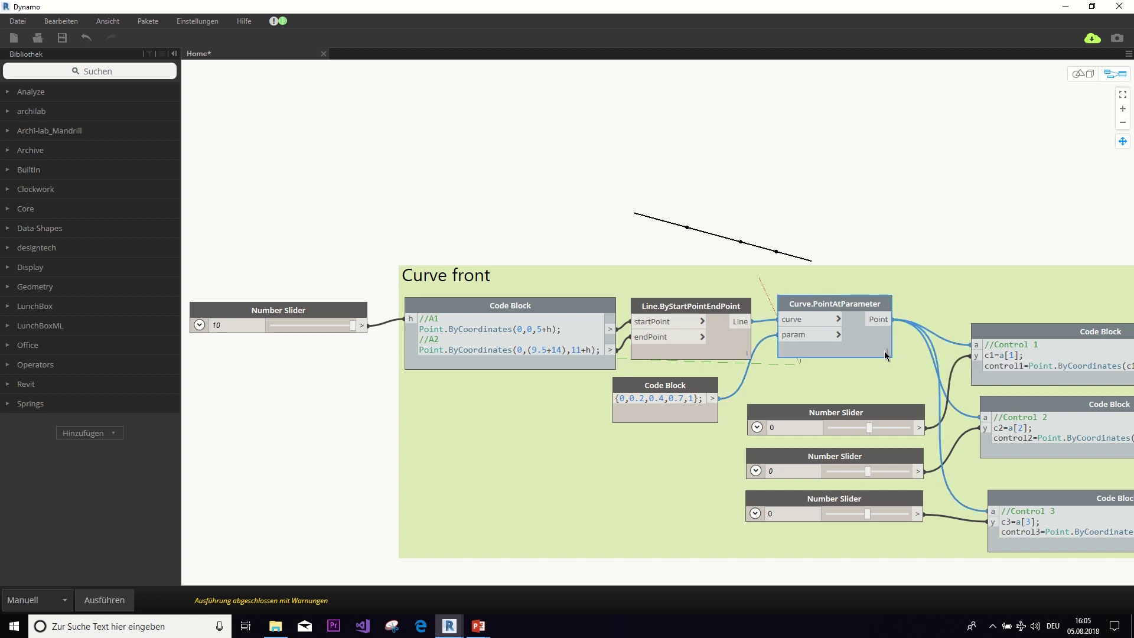
mouse_move(885, 363)
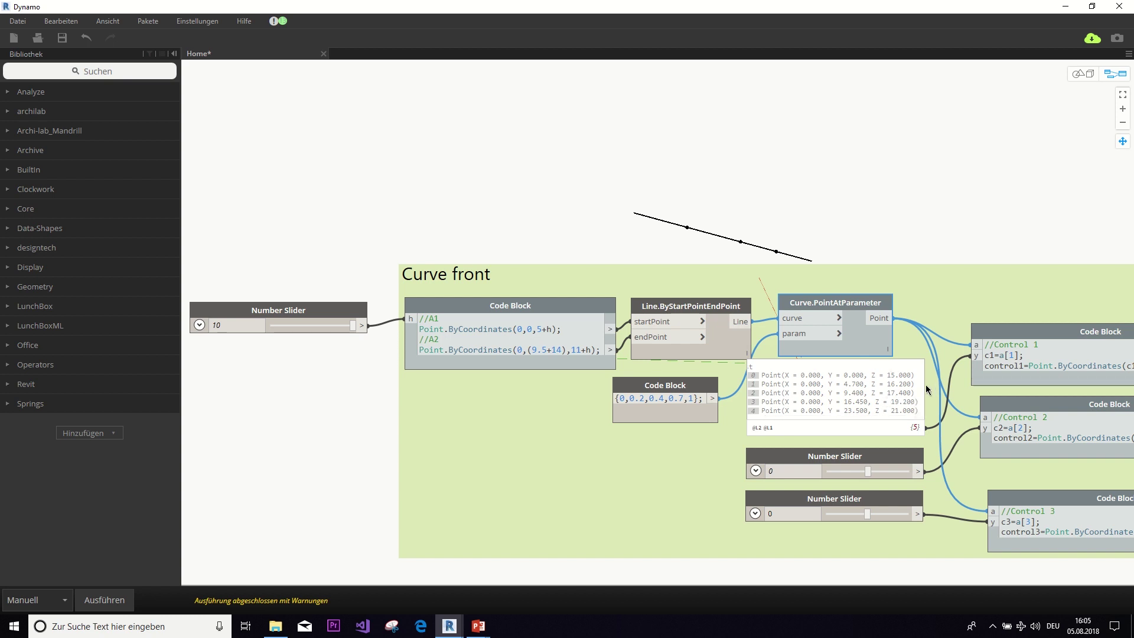
left_click_drag(921, 388, 921, 406)
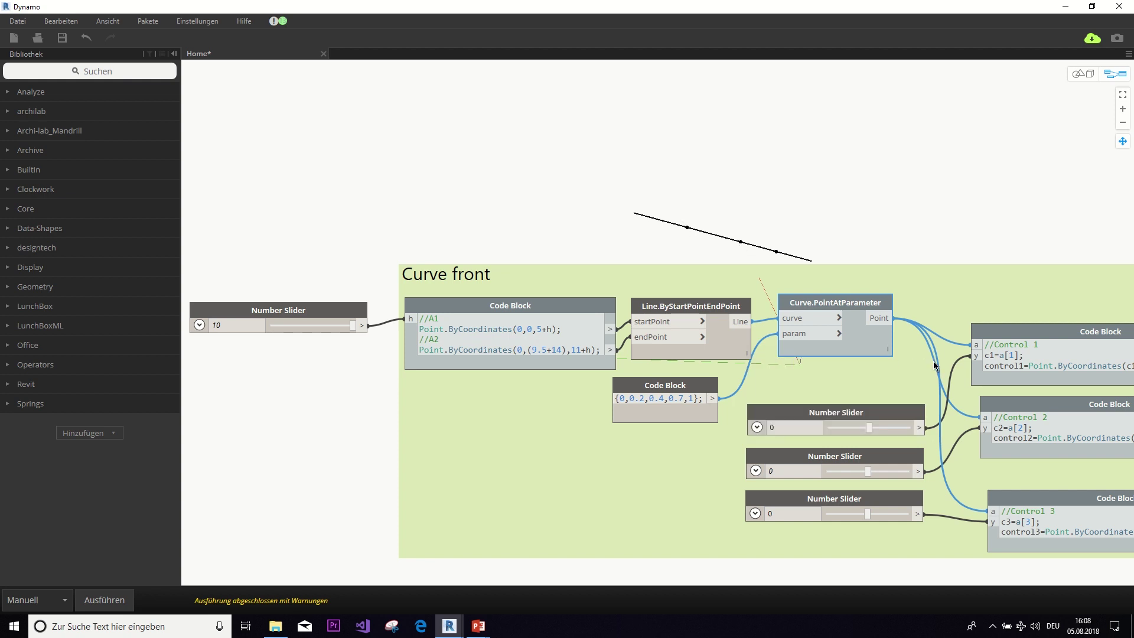
middle_click_drag(892, 349, 585, 313)
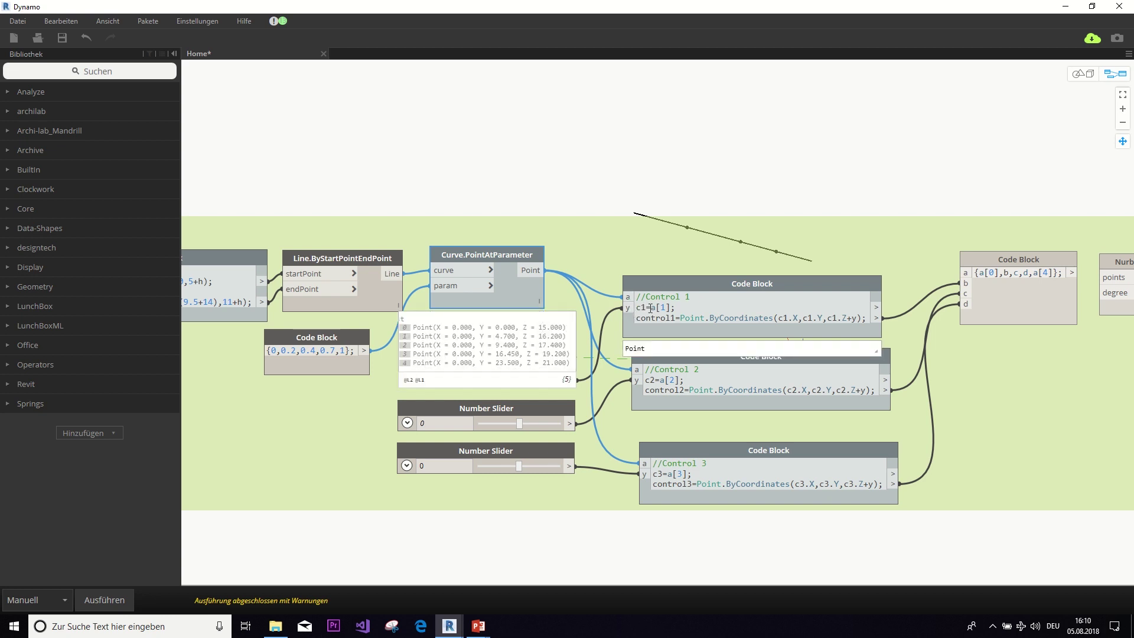
left_click_drag(650, 308, 683, 309)
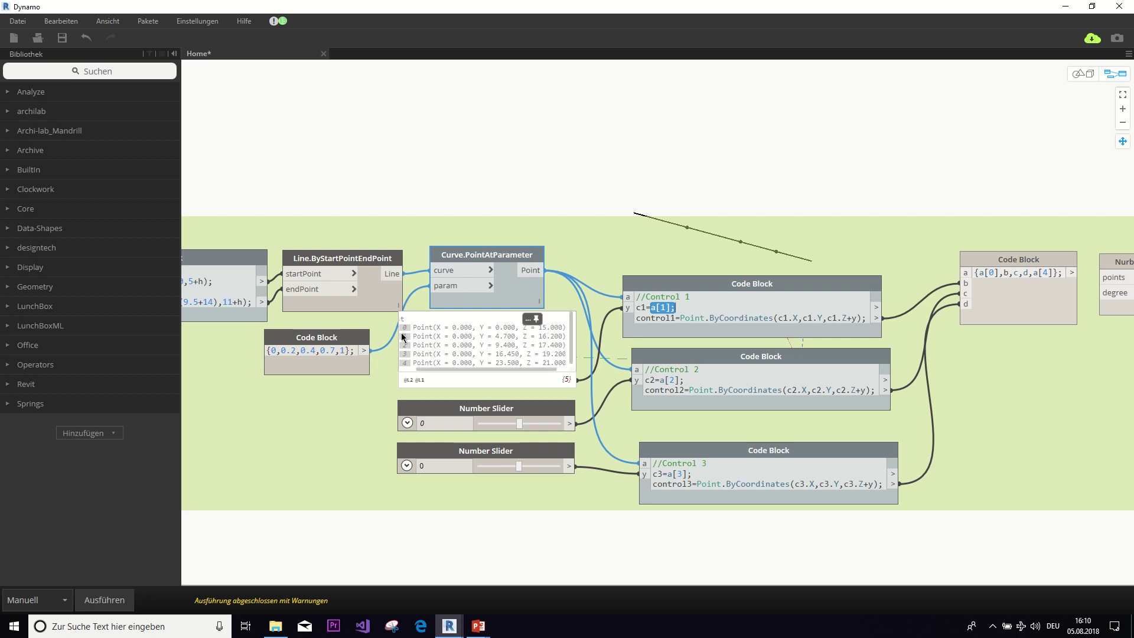
left_click(419, 340)
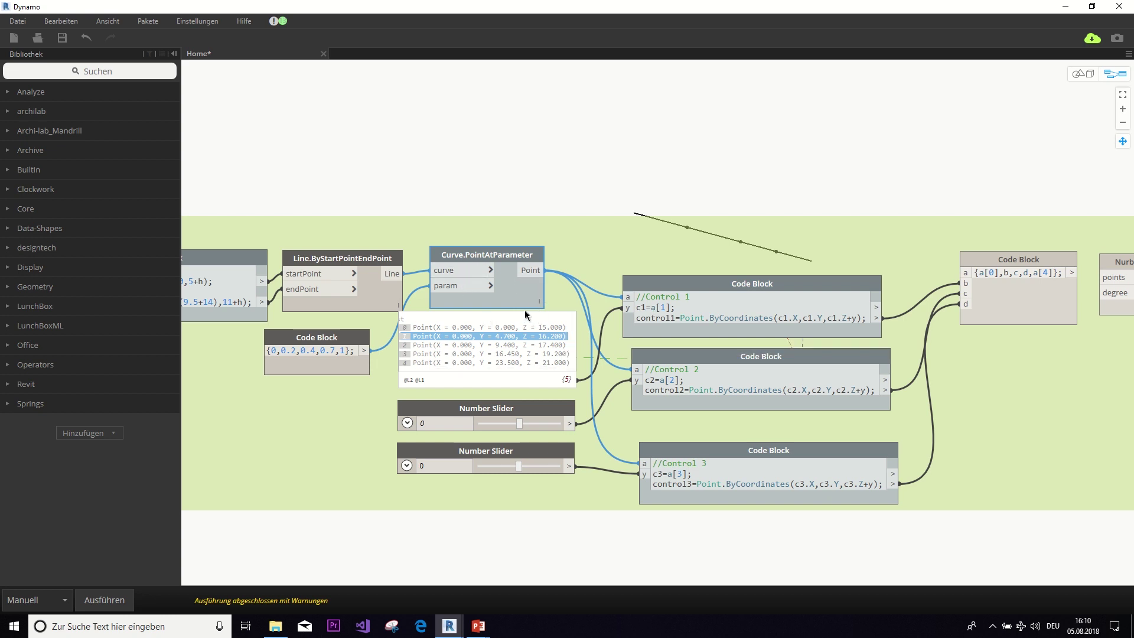
double_click(644, 308)
left_click_drag(636, 318, 709, 319)
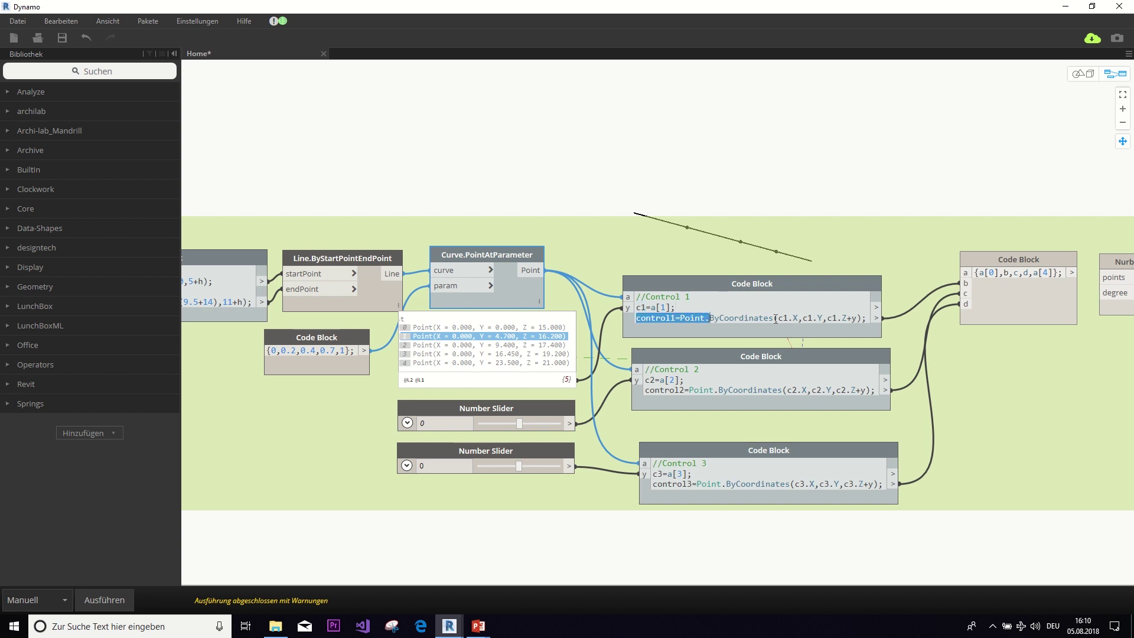
left_click_drag(778, 319, 798, 319)
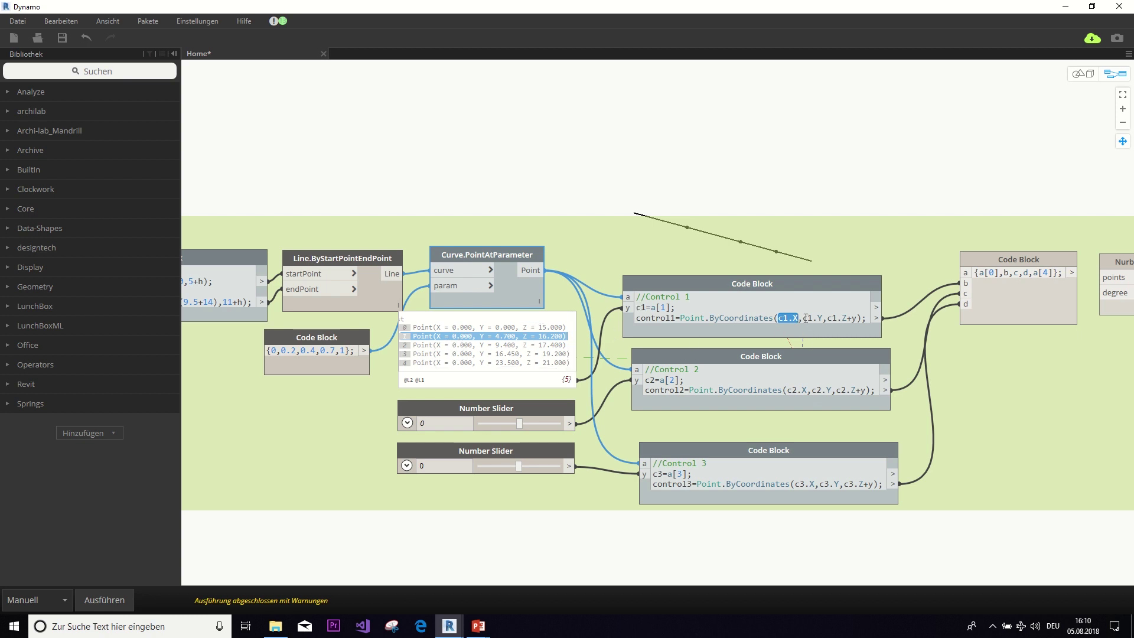
left_click_drag(803, 319, 858, 317)
left_click(828, 319)
left_click(530, 318)
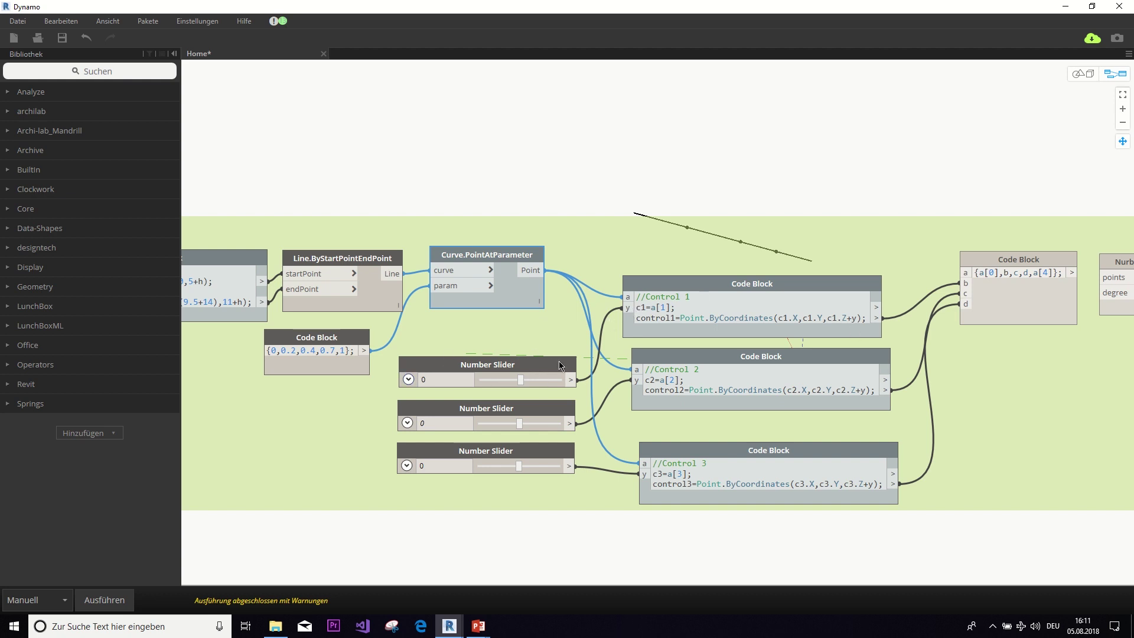
Step: Set the run mode to Automatisch and drag the three Control sliders to 1.4, 3.2 and -1.9
left_click(40, 604)
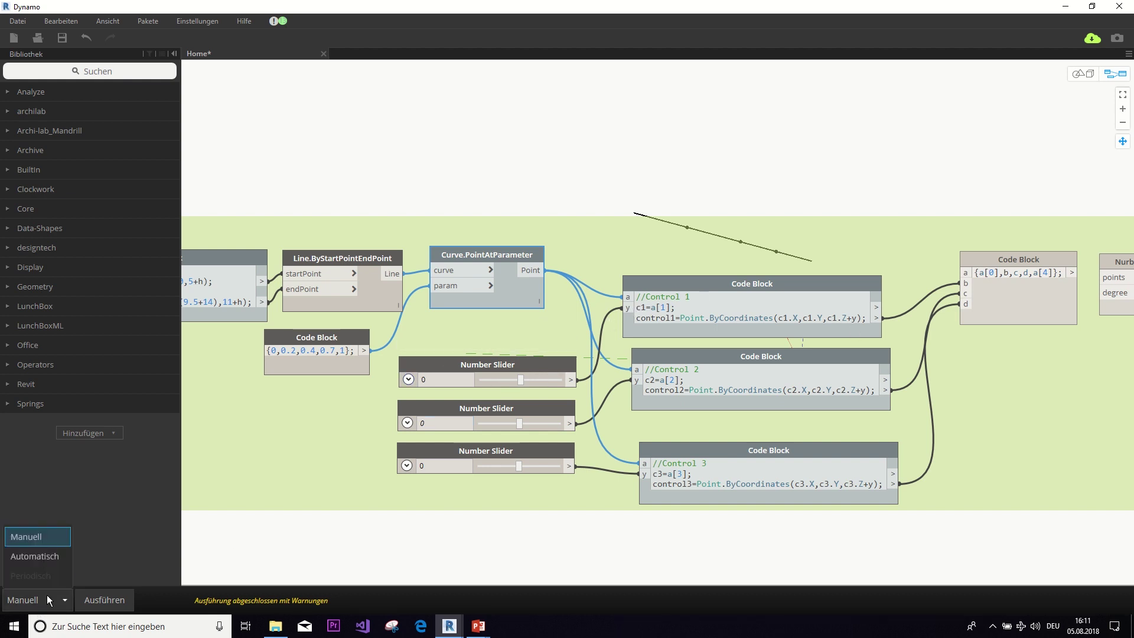
left_click(49, 561)
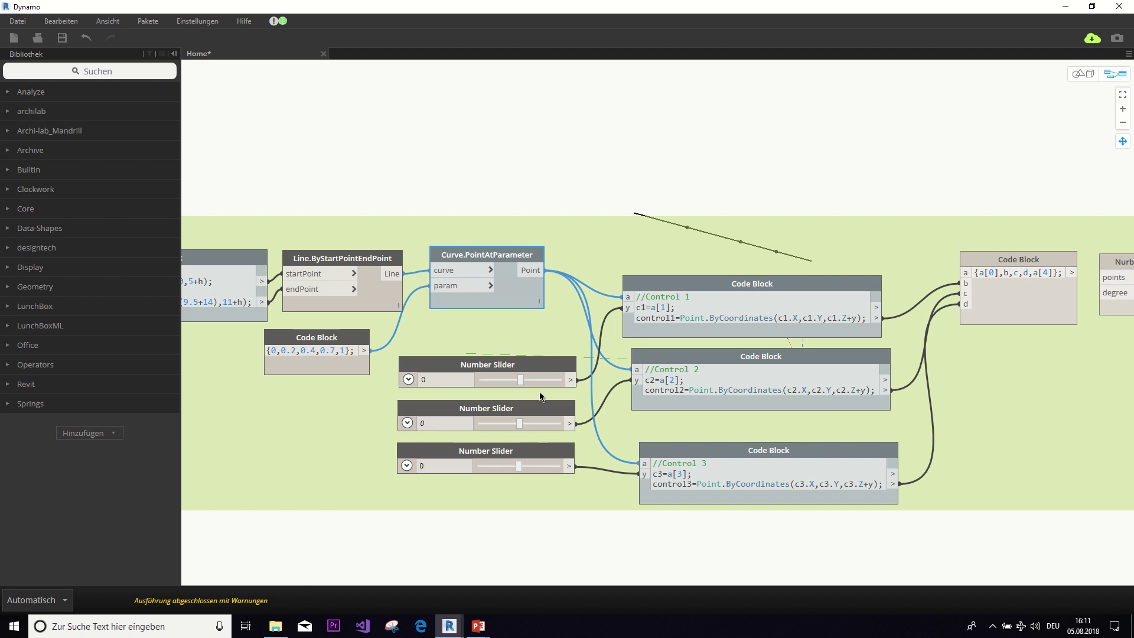
mouse_move(520, 381)
left_mouse_down()
mouse_move(553, 381)
mouse_move(497, 390)
mouse_move(523, 387)
left_mouse_up()
left_click_drag(520, 427, 516, 474)
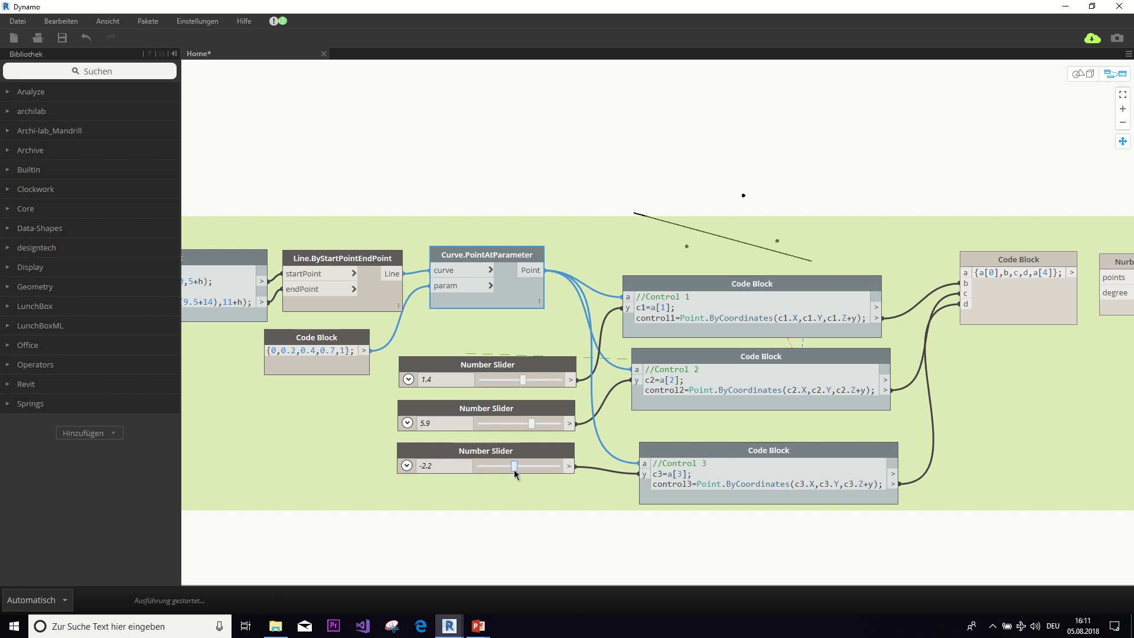
left_click_drag(533, 423, 527, 423)
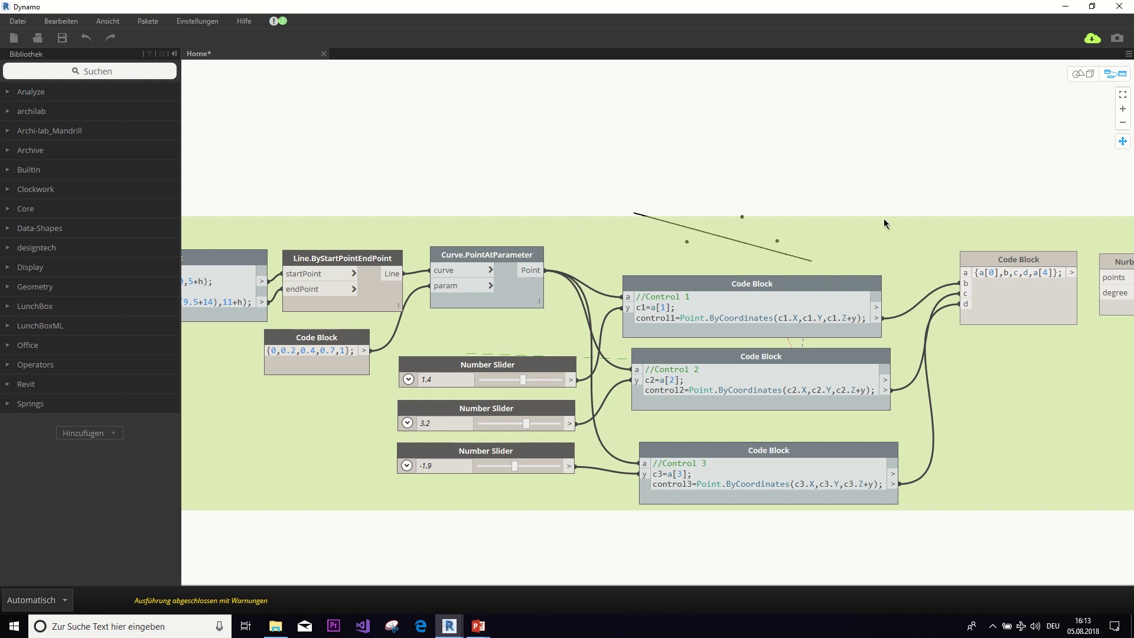
middle_click_drag(864, 234, 599, 243)
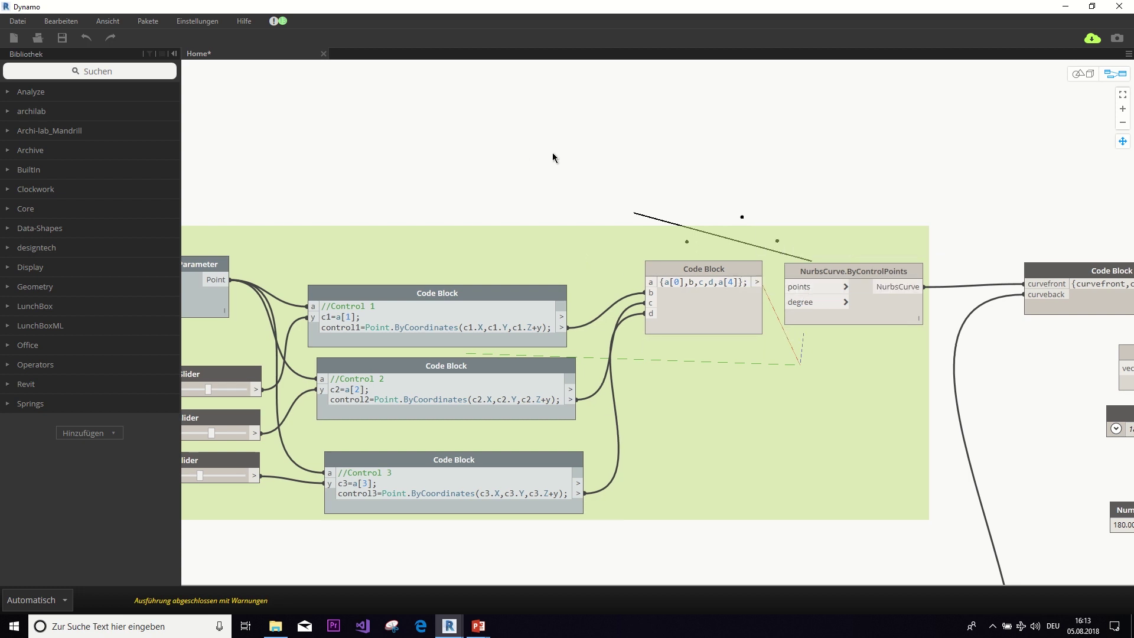
Step: Feed Curve.PointAtParameter's points into the Code Block's a input and check the five-point list
middle_click_drag(525, 146, 600, 133)
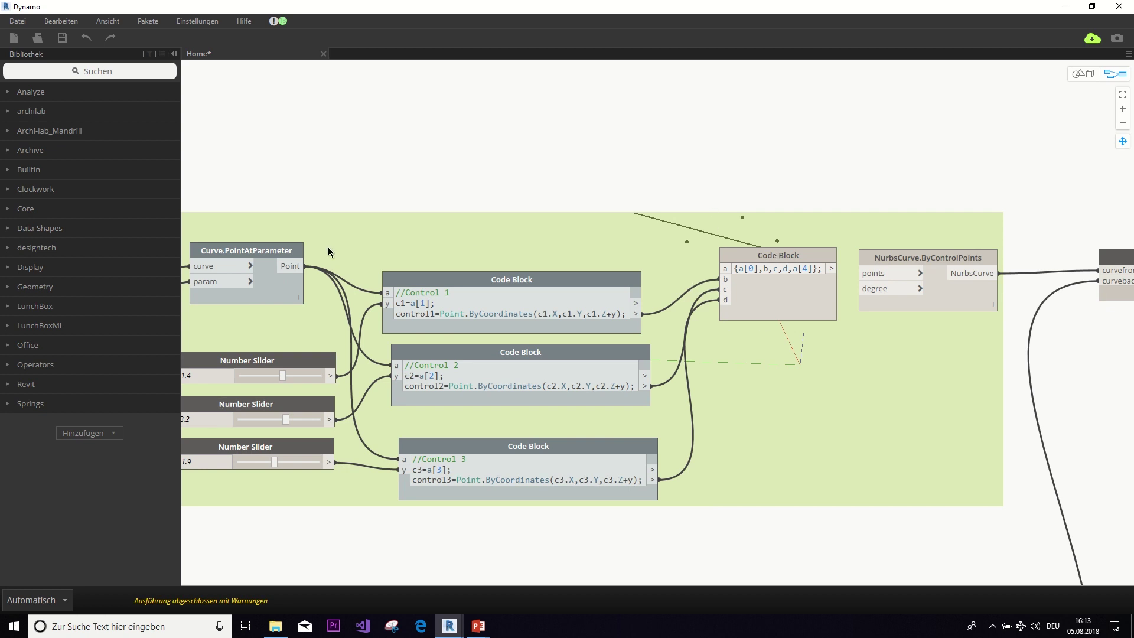
left_click_drag(301, 267, 725, 268)
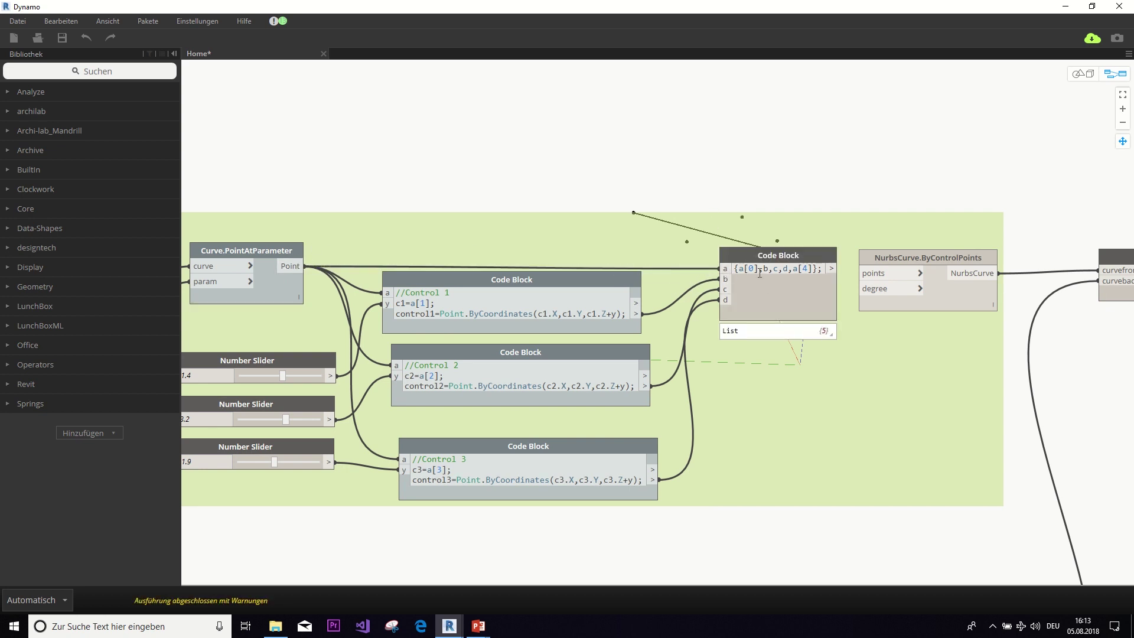
left_click(299, 300)
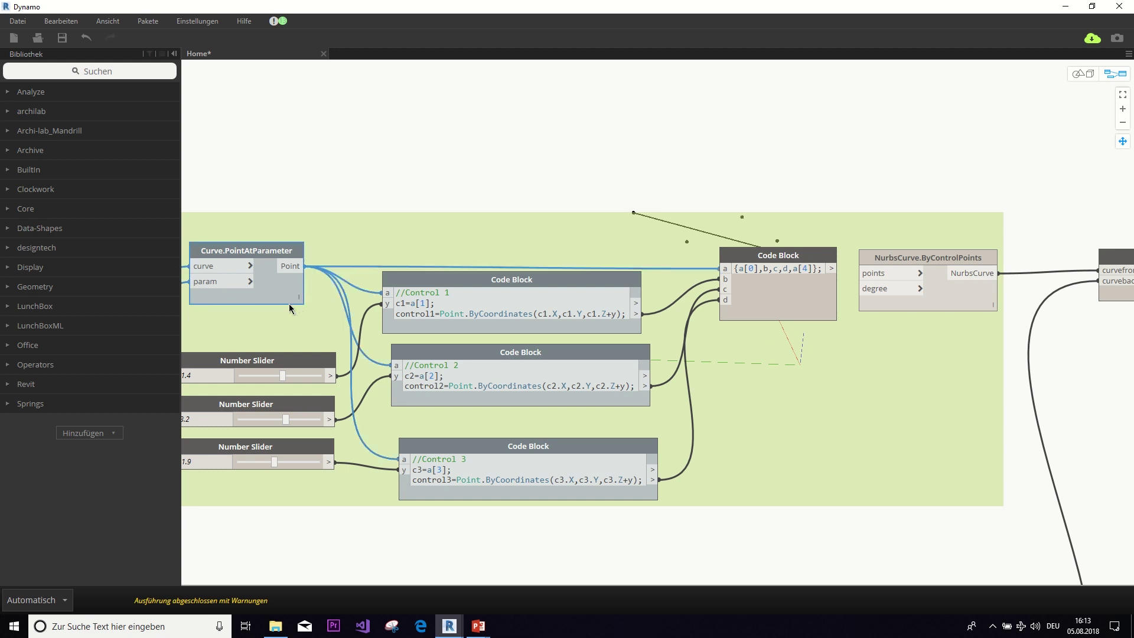
left_click_drag(290, 305, 291, 307)
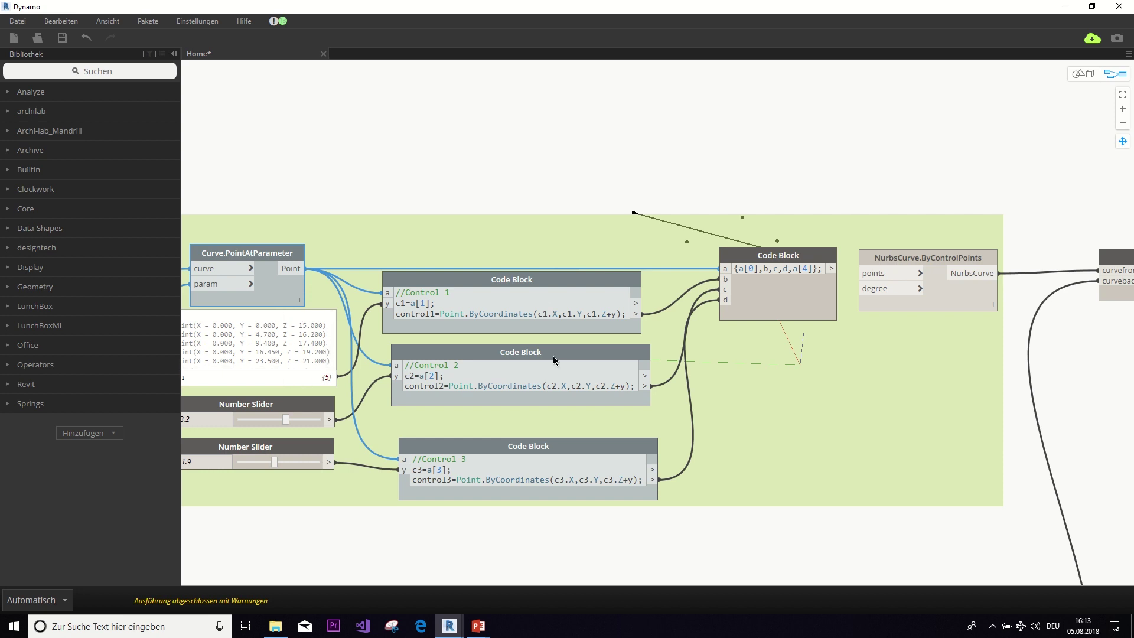
Step: Connect the combined point list to NurbsCurve.ByControlPoints' points input to draw the wavy curve
mouse_move(816, 258)
left_mouse_down()
mouse_move(815, 308)
mouse_move(813, 280)
left_mouse_up()
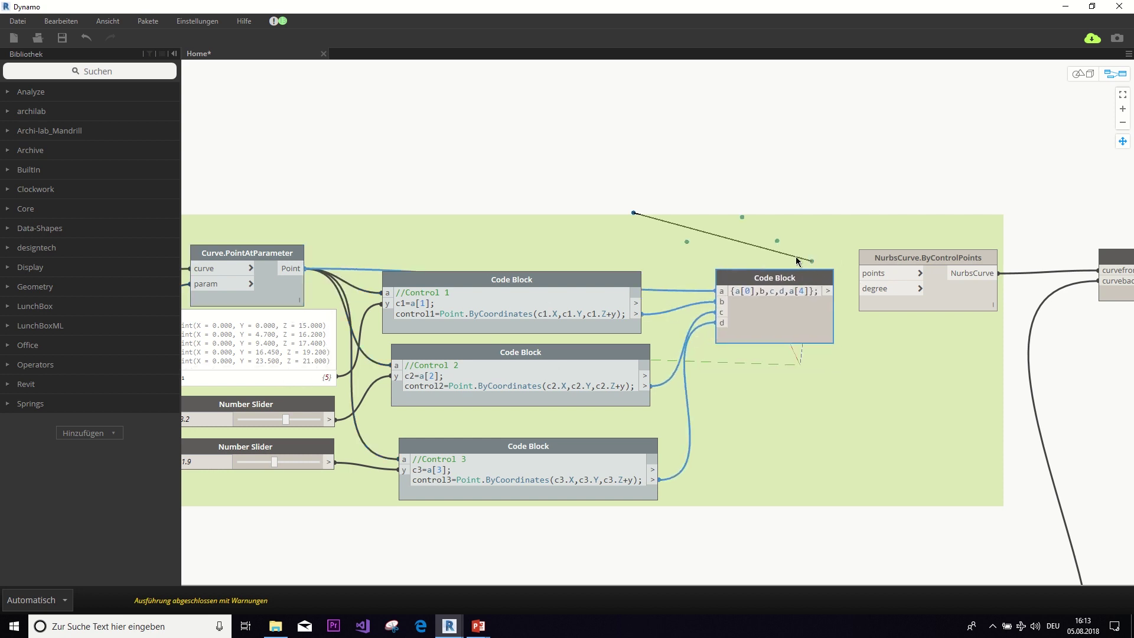
mouse_move(766, 294)
left_click(828, 291)
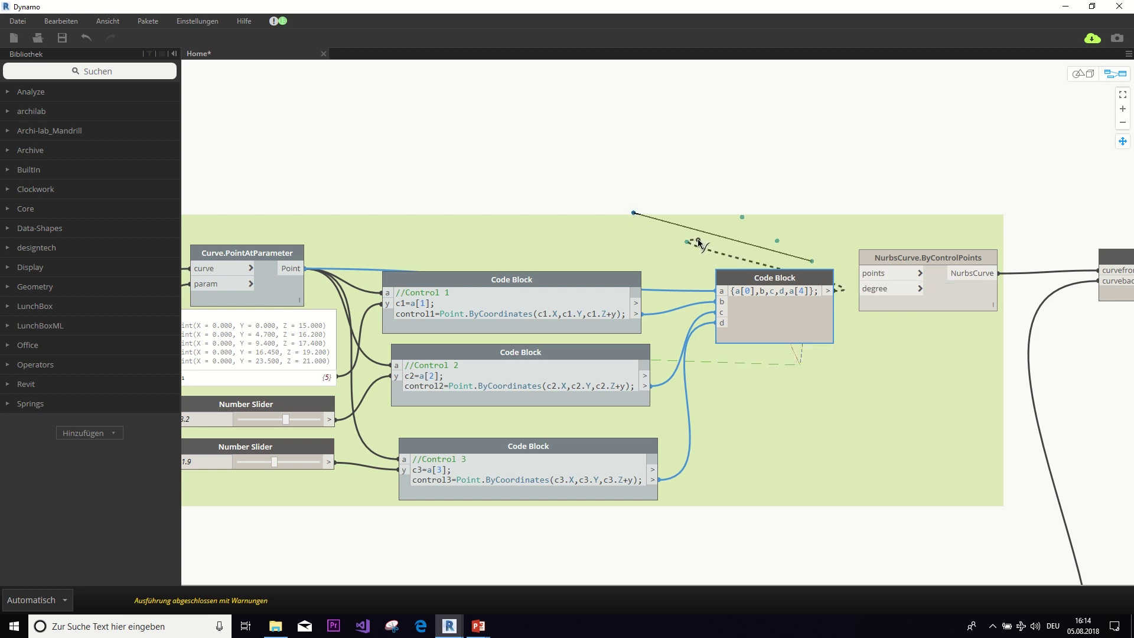
left_click(874, 274)
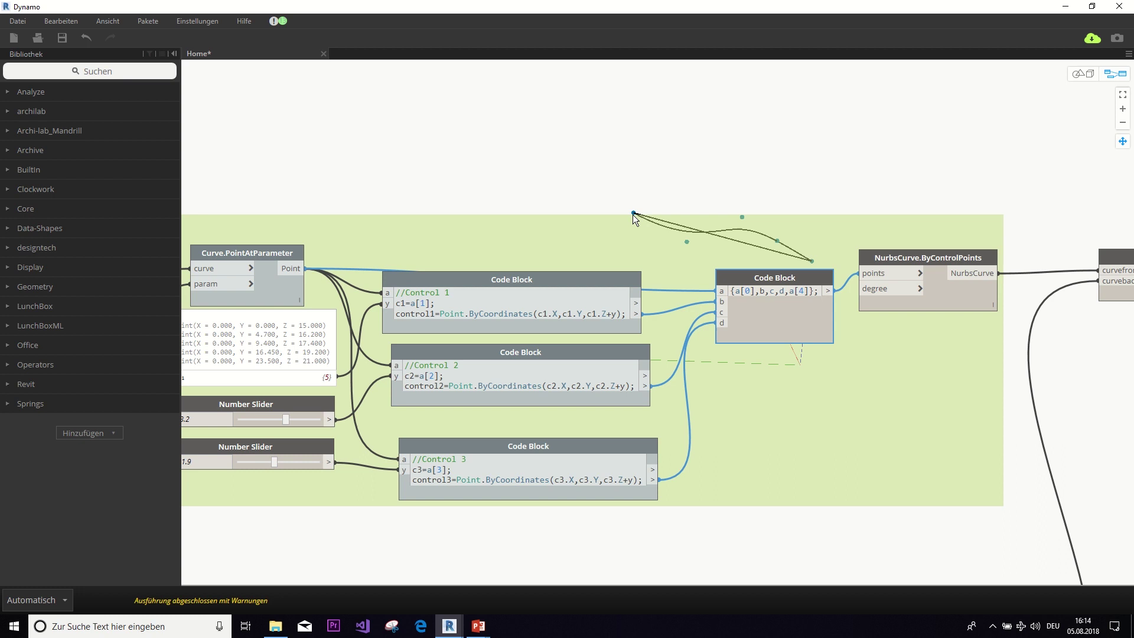
Step: Orbit the background 3-D preview to look at the new front NURBS curve
middle_click_drag(403, 169, 477, 134)
middle_click_drag(469, 173, 595, 277)
key("ctrl+b")
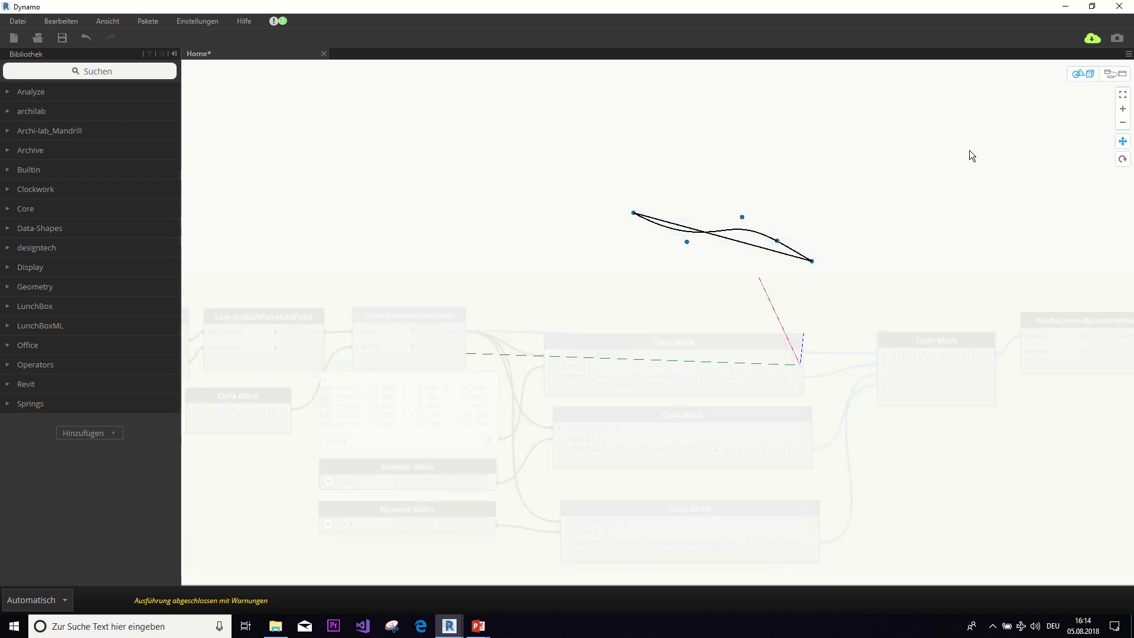
scroll(747, 209, "up", 2)
mouse_move(658, 265)
right_mouse_down()
mouse_move(592, 266)
mouse_move(645, 236)
mouse_move(643, 220)
mouse_move(653, 276)
right_mouse_up()
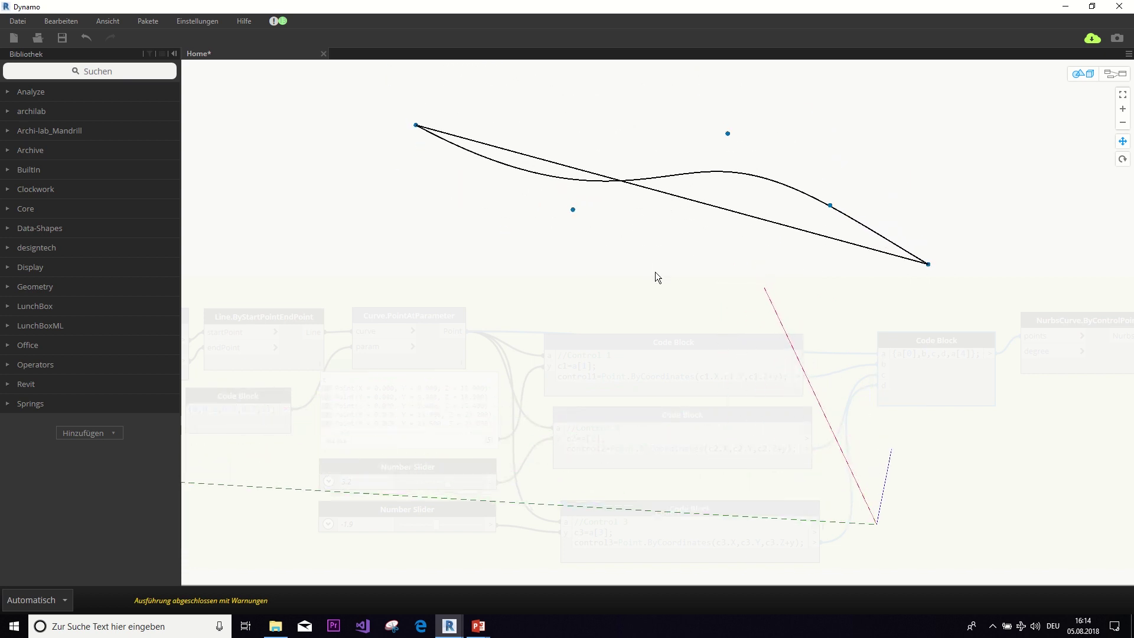
left_click(1115, 73)
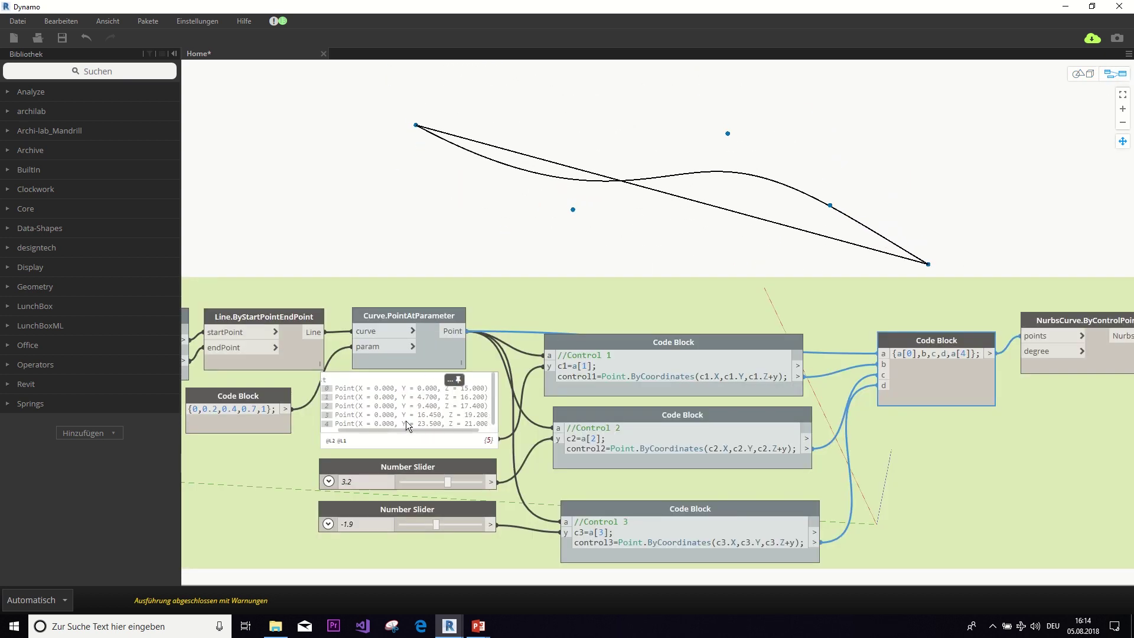
Step: Set the three Control sliders to -0.5, 0 and 3 by typing their values
left_click(460, 381)
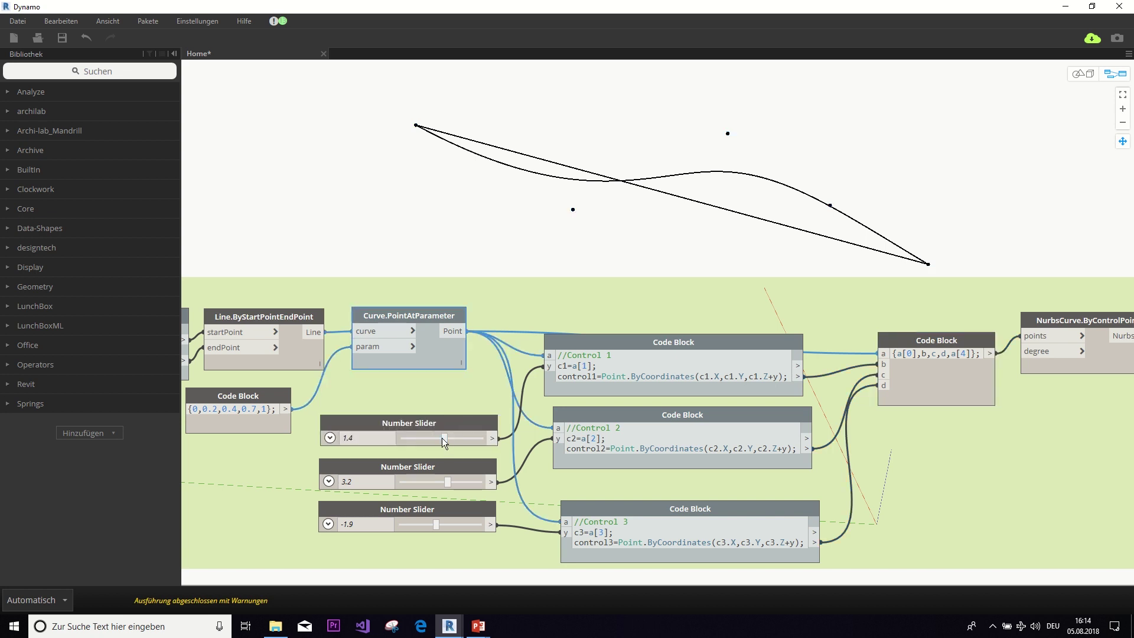
mouse_move(444, 439)
left_mouse_down()
mouse_move(456, 443)
mouse_move(438, 455)
left_mouse_up()
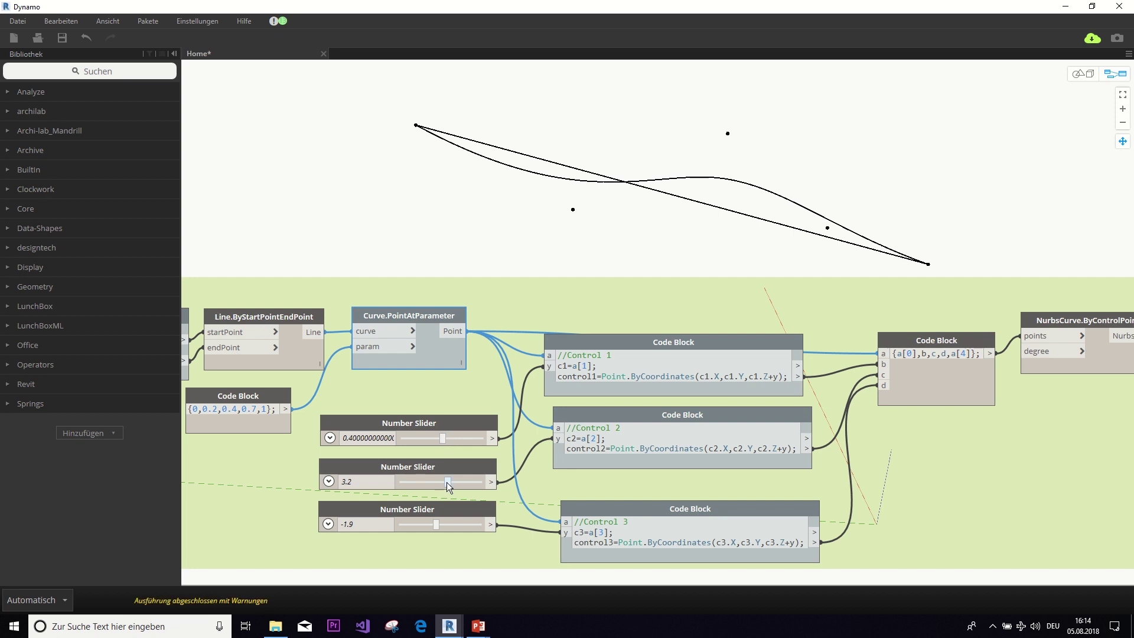
left_click_drag(446, 482, 441, 528)
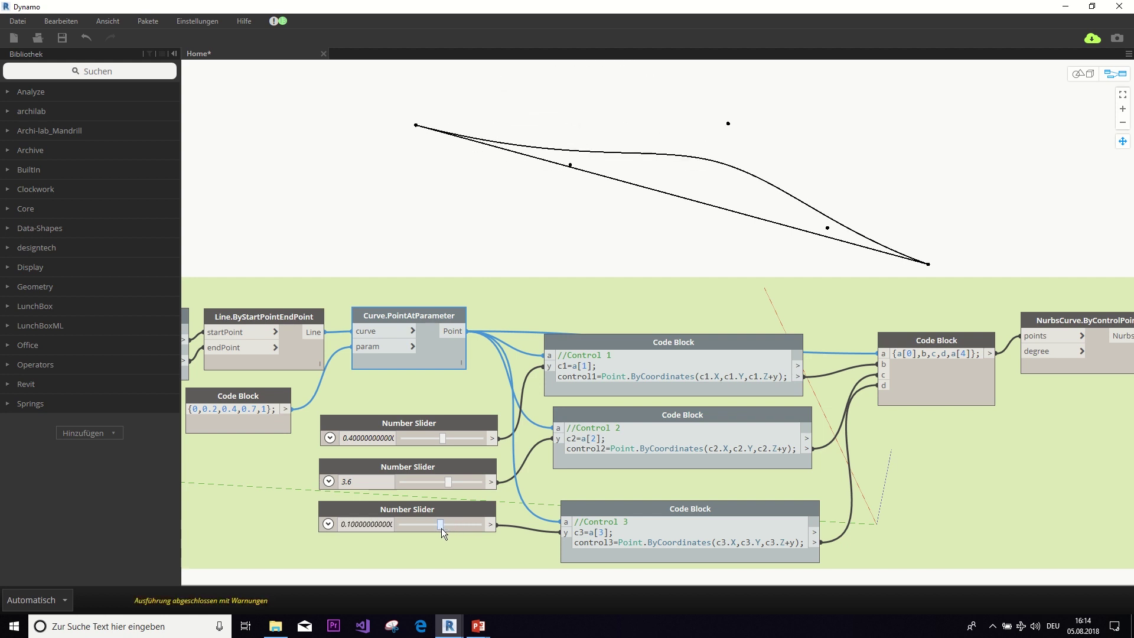
double_click(378, 440)
type("-0")
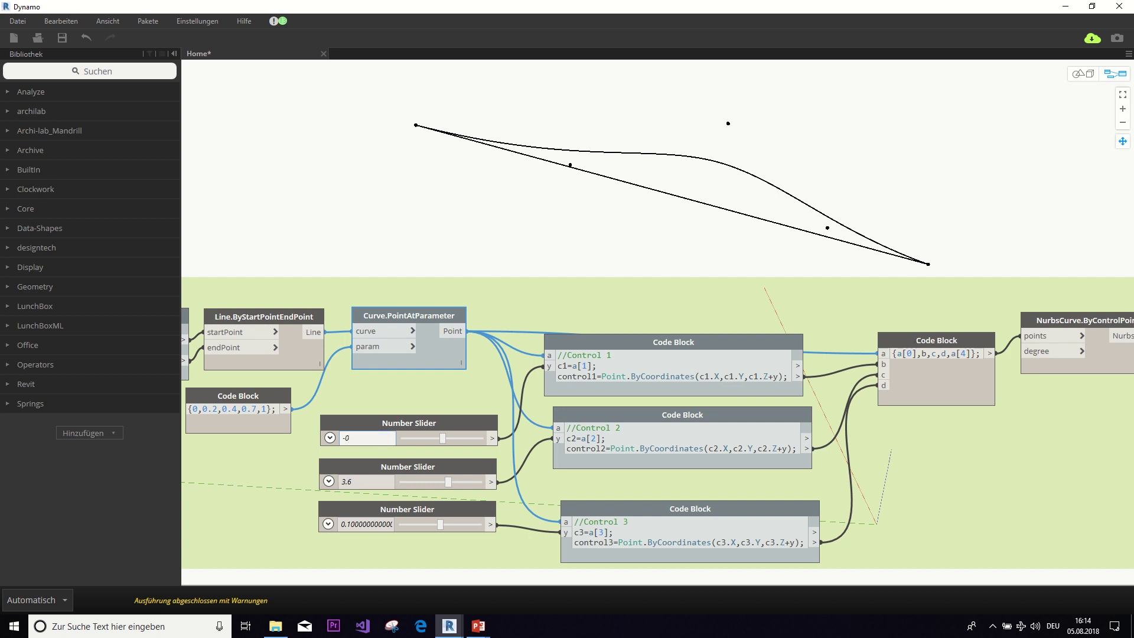
type(".5")
key("Return")
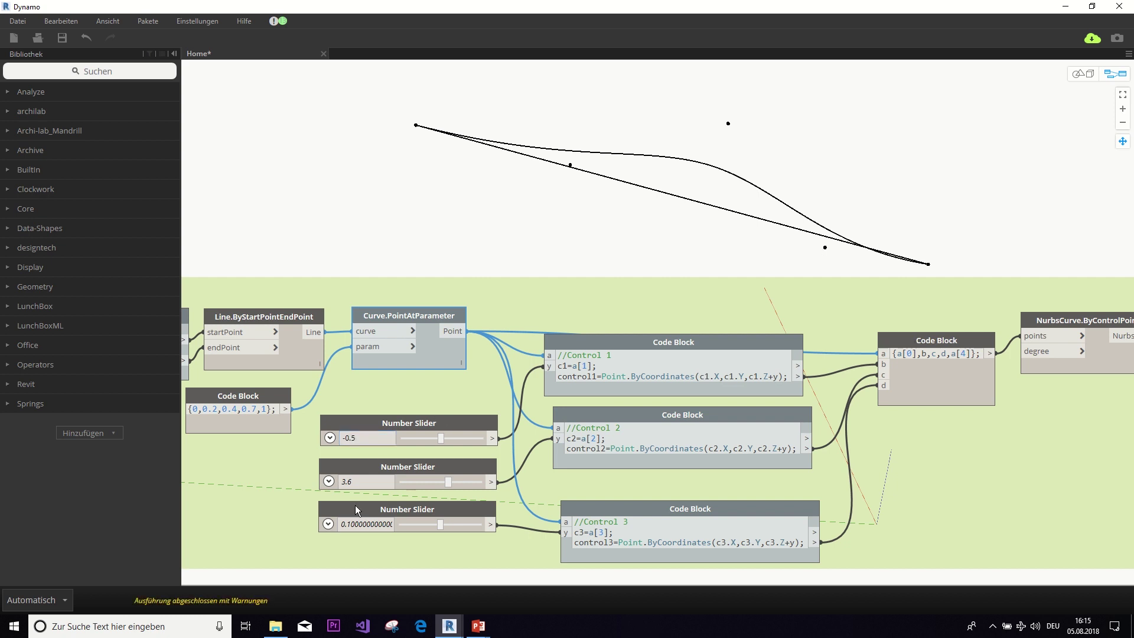
double_click(361, 488)
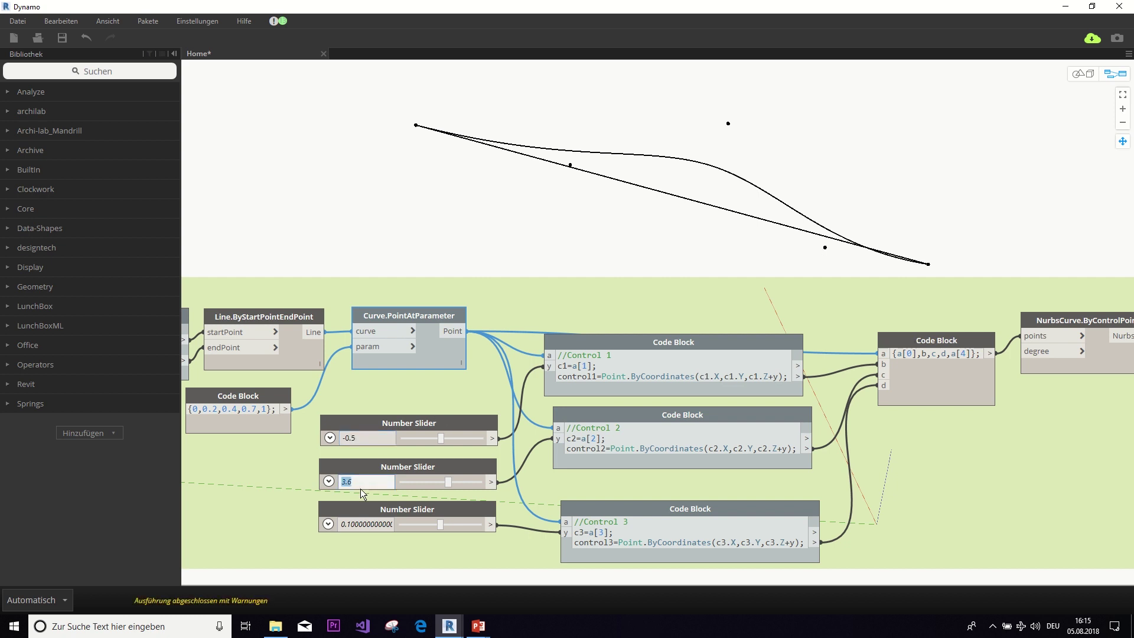
double_click(387, 524)
type("3")
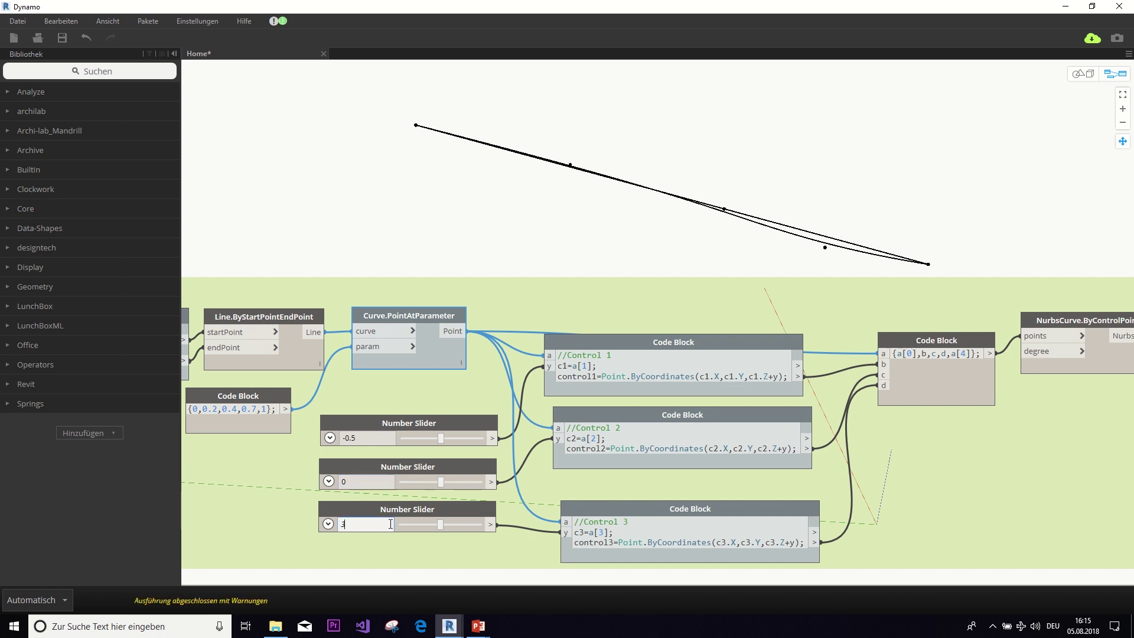
key("Return")
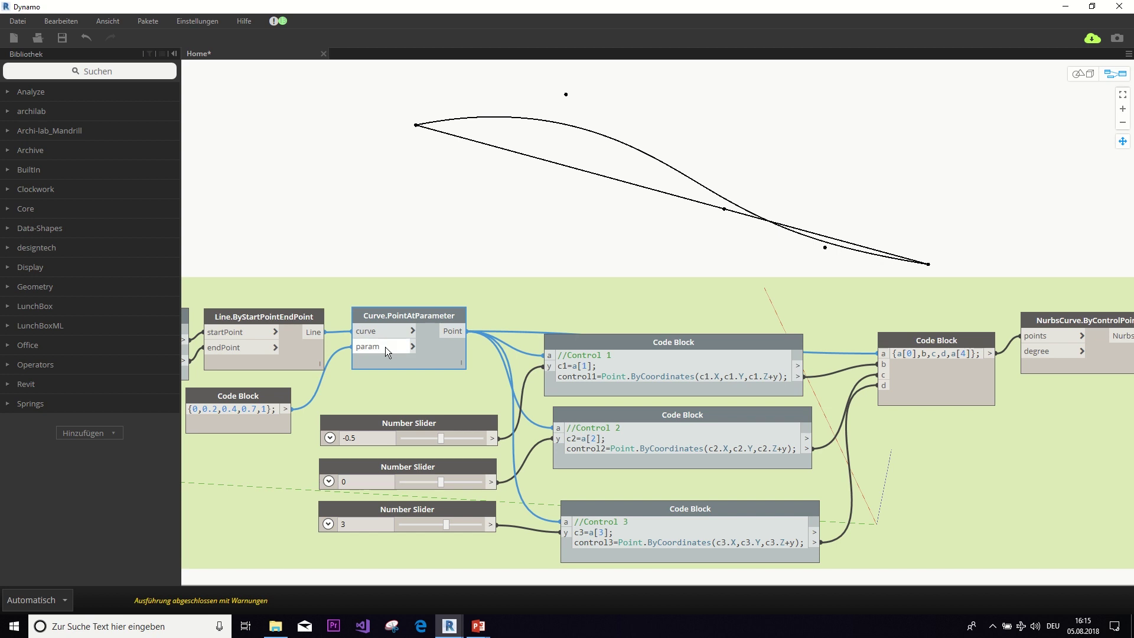
Step: Zoom out and wire the top h Number Slider into the Curve back Code Block's h input
scroll(480, 225, "down", 1)
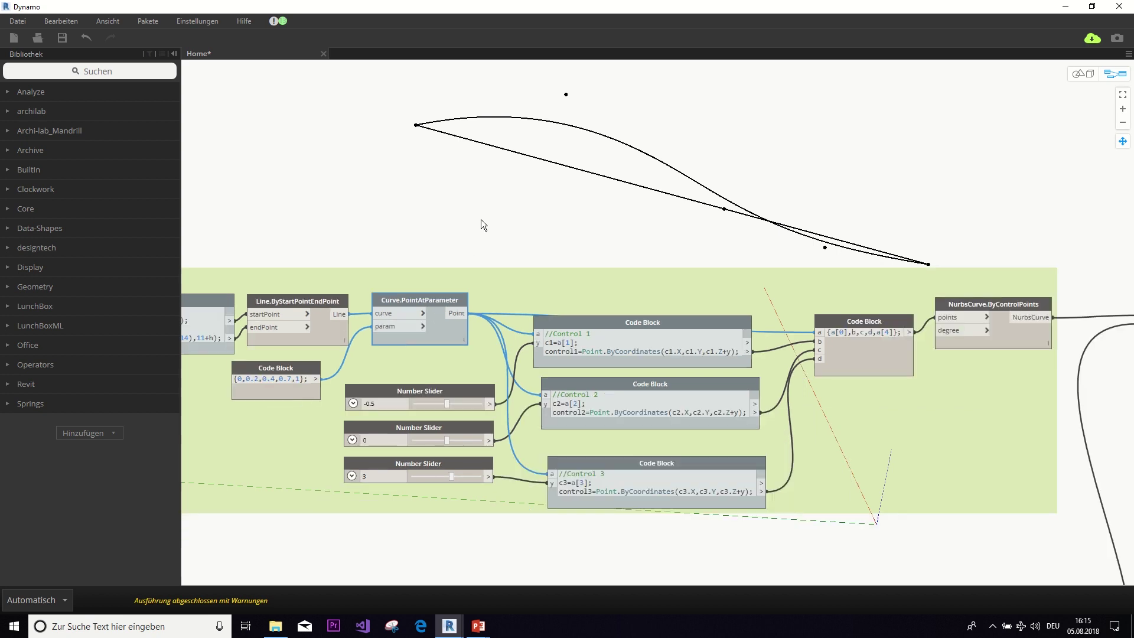
scroll(592, 178, "down", 3)
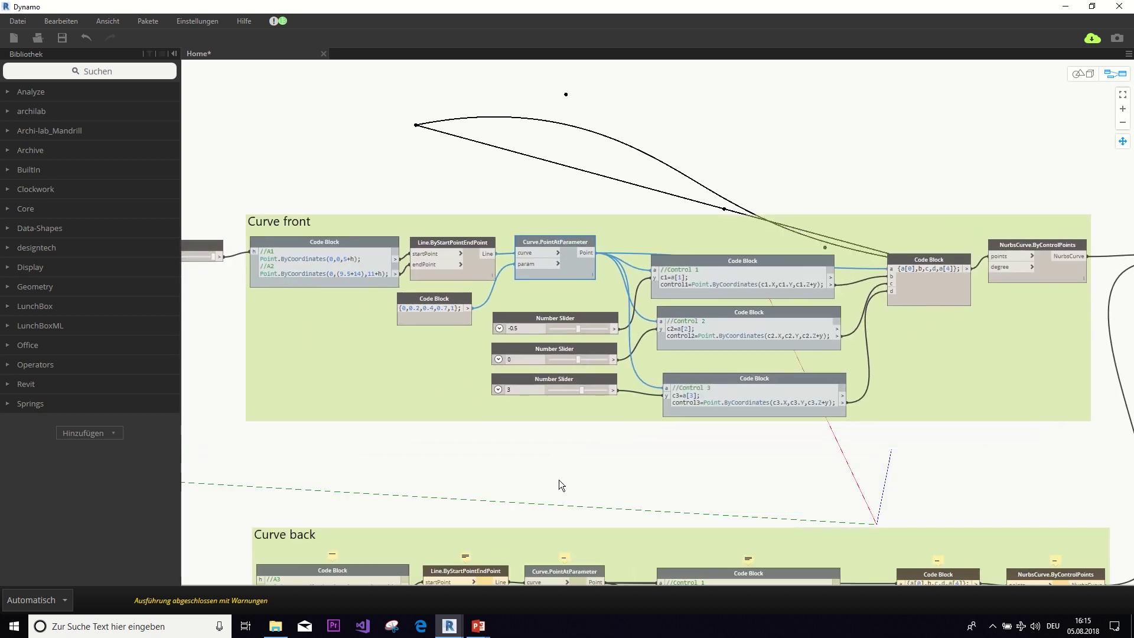
scroll(962, 274, "down", 3)
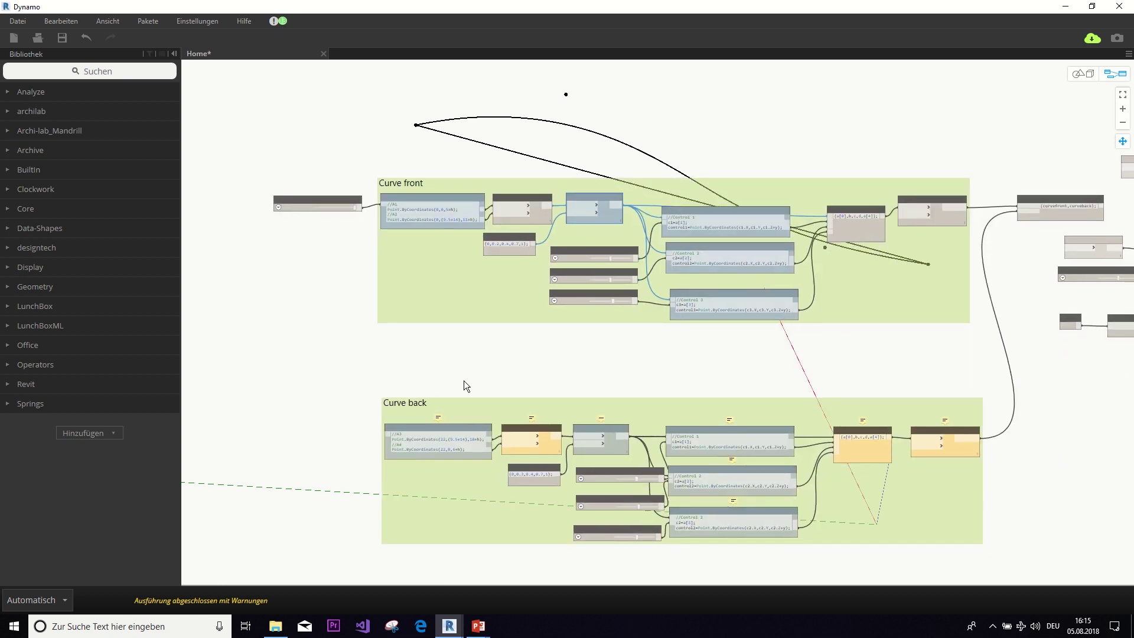
scroll(580, 301, "up", 2)
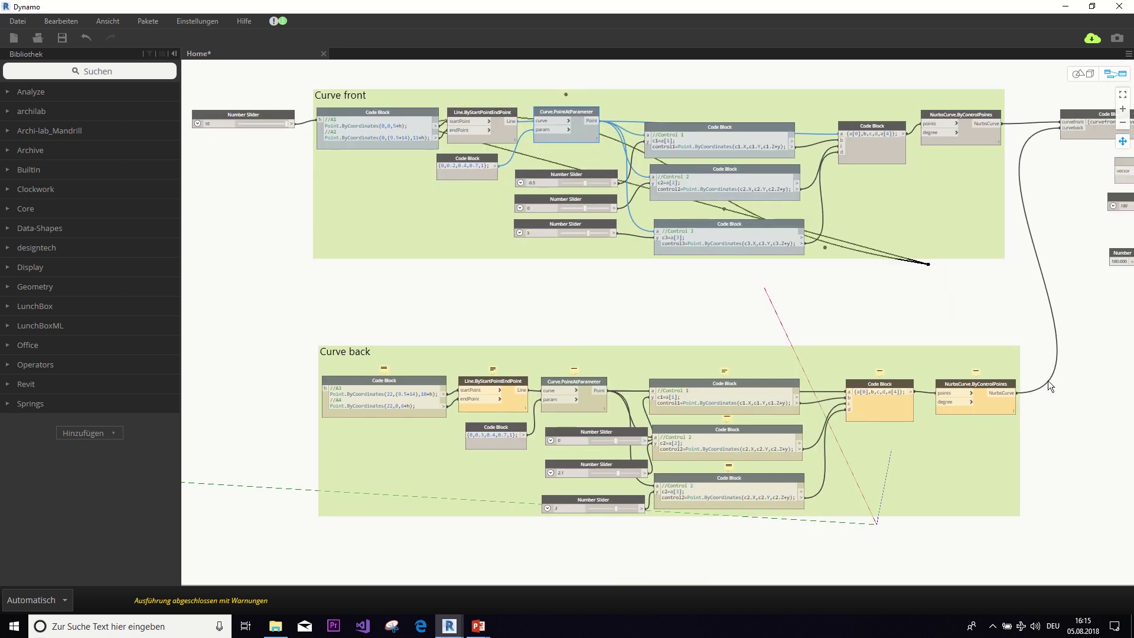
left_click_drag(292, 124, 325, 388)
middle_click_drag(329, 419, 258, 469)
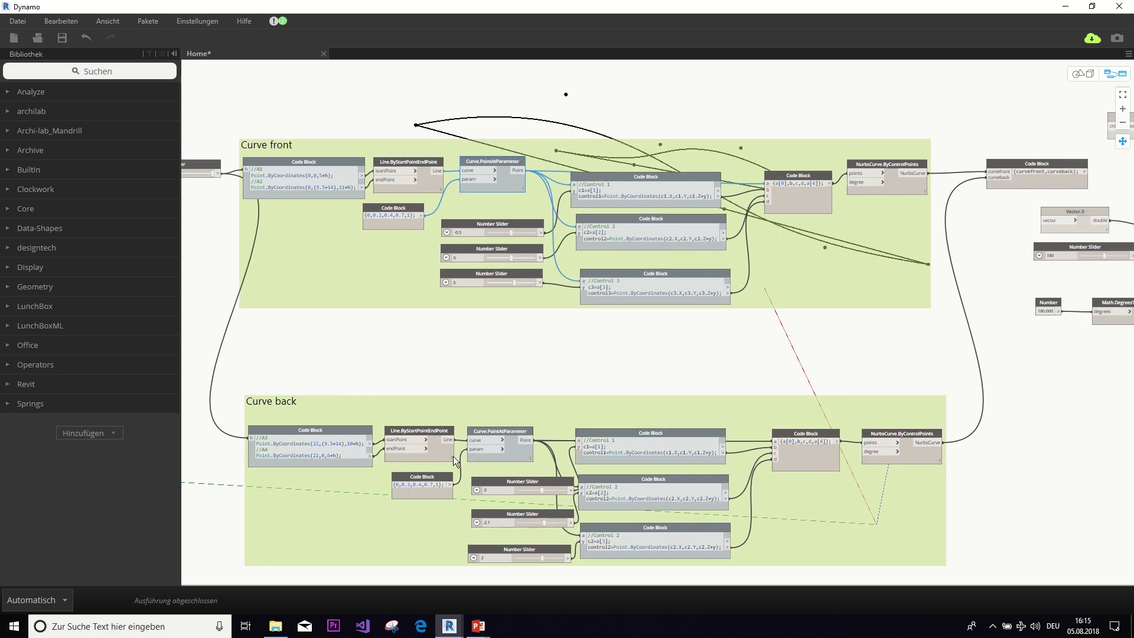
Step: Switch the run mode to Manuell and orbit the preview to inspect both front and back curves
left_click(64, 600)
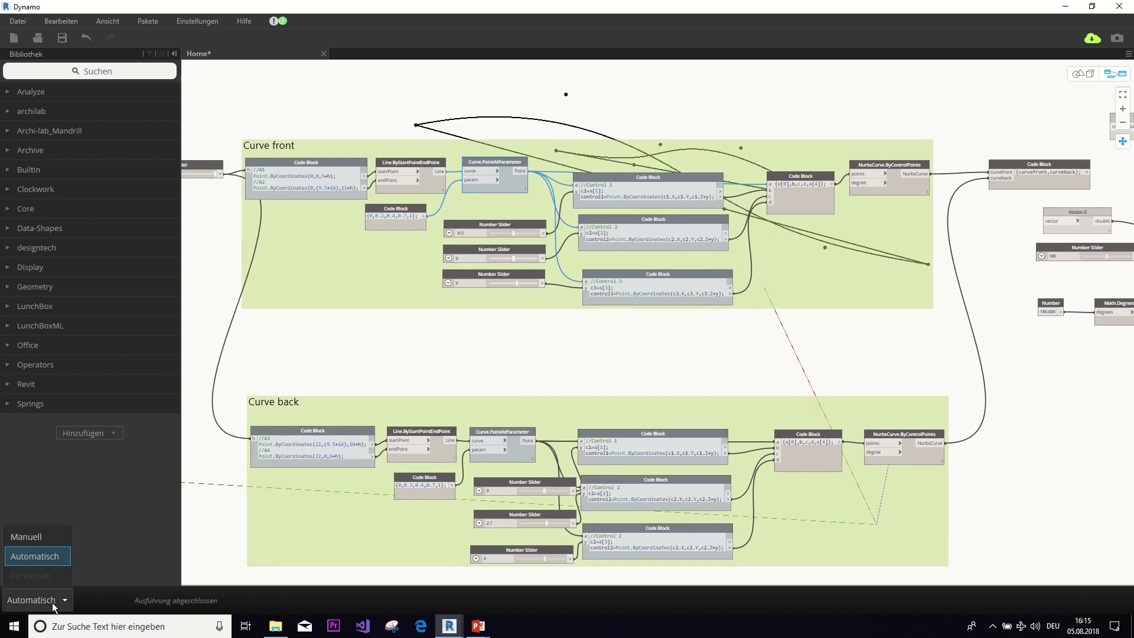
left_click(35, 547)
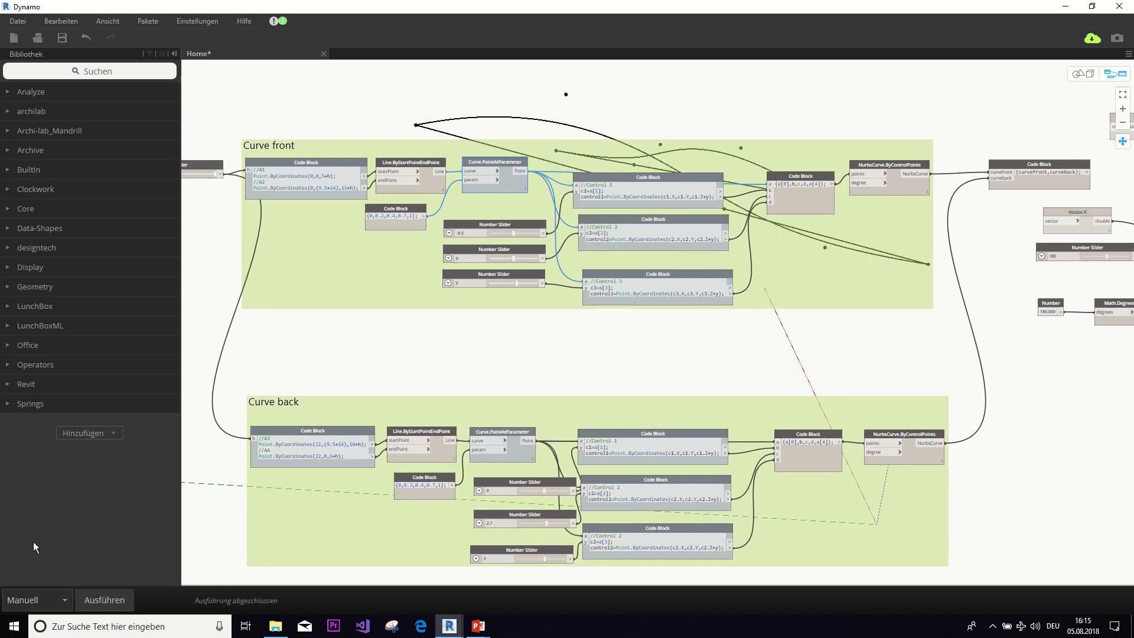
left_click(1072, 74)
right_click_drag(957, 147, 859, 237)
right_click_drag(644, 302, 759, 338)
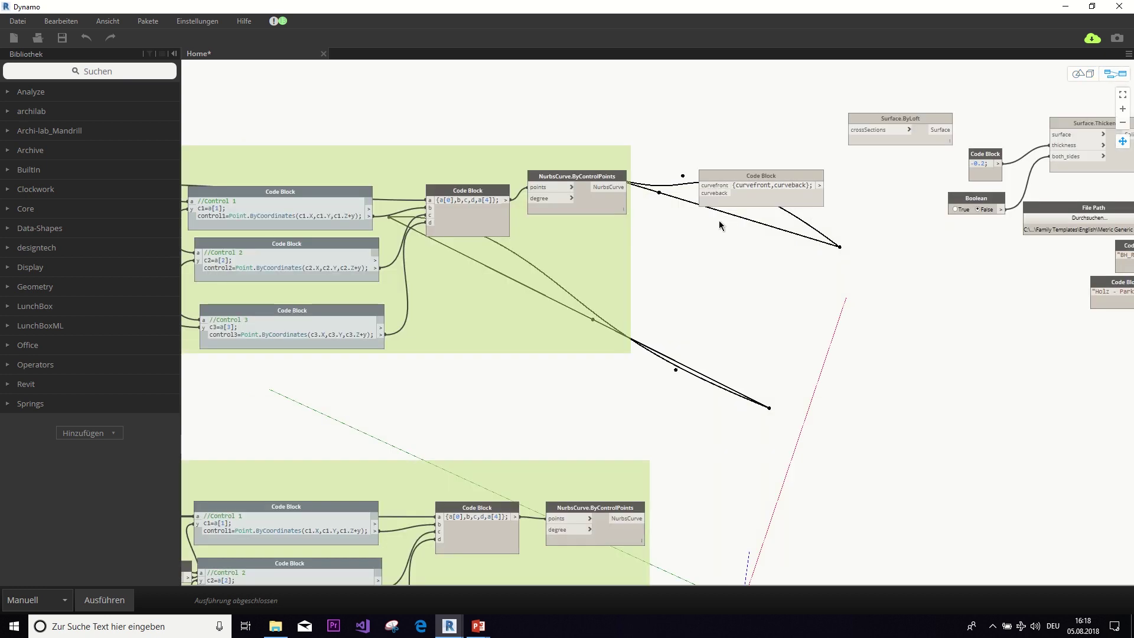
Step: Feed the front and back curves into the Code Block's curvefront and curveback inputs
middle_click_drag(741, 286, 732, 226)
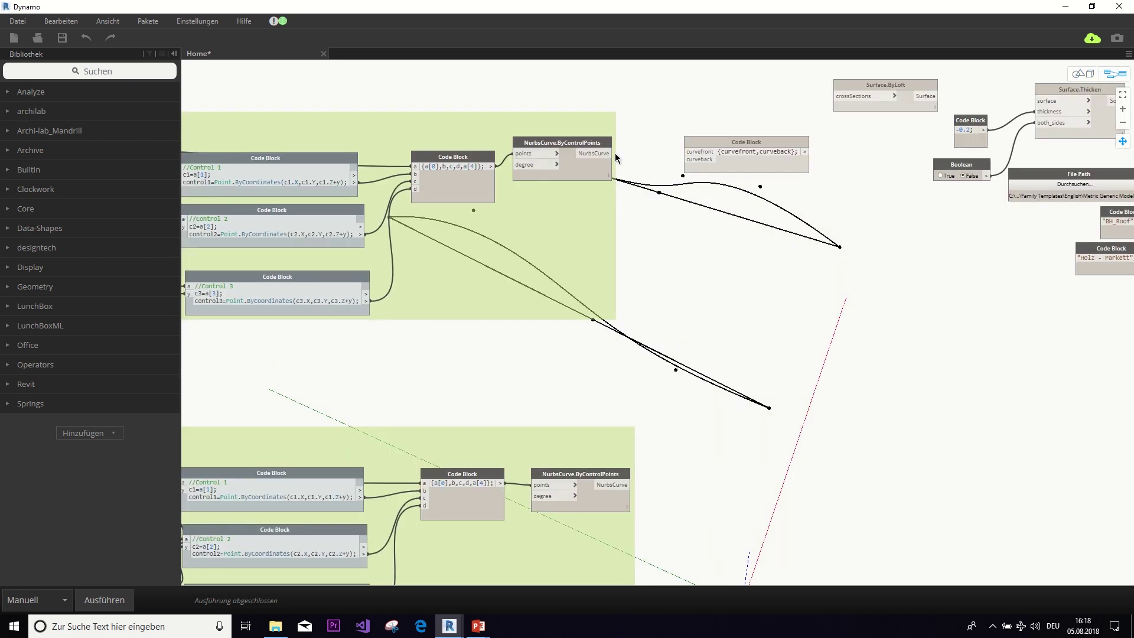
left_click_drag(601, 156, 685, 152)
left_click_drag(630, 485, 692, 164)
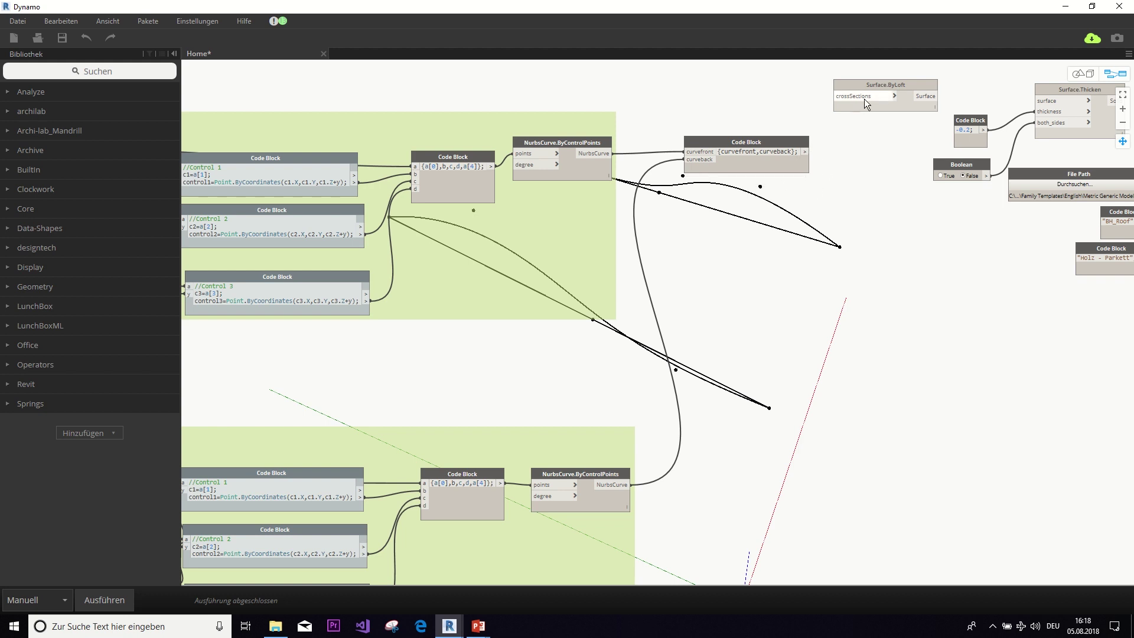
Step: Loft the curve list with Surface.ByLoft, run the graph, and orbit the lofted surface
left_click_drag(863, 98, 854, 230)
scroll(863, 207, "up", 3)
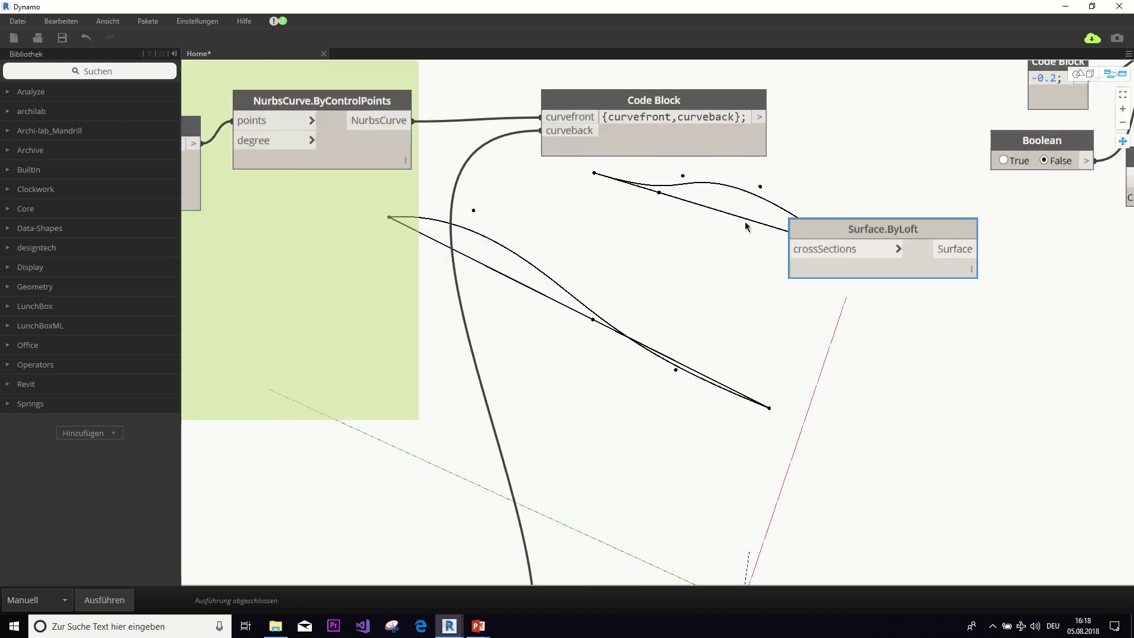
middle_click_drag(746, 226, 564, 271)
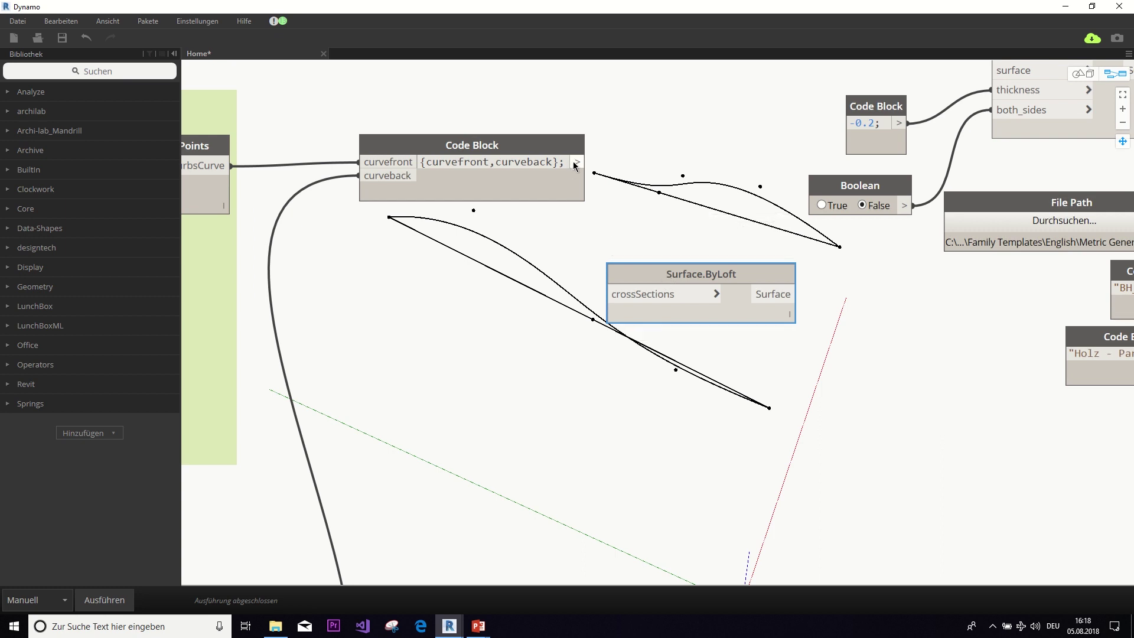
left_click_drag(576, 163, 612, 293)
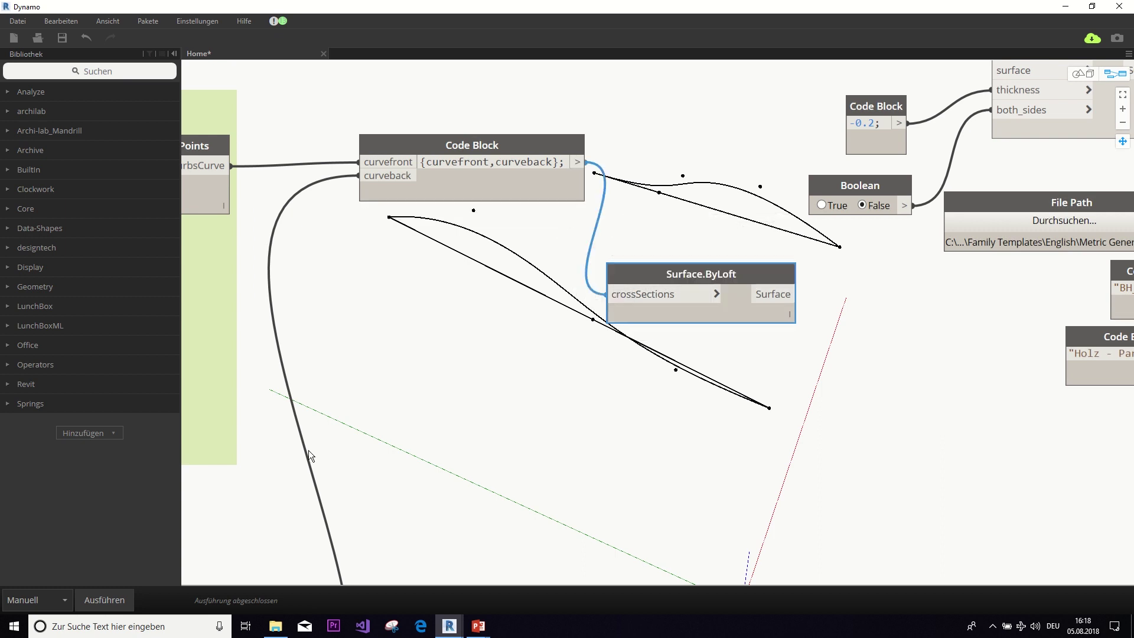
left_click(86, 603)
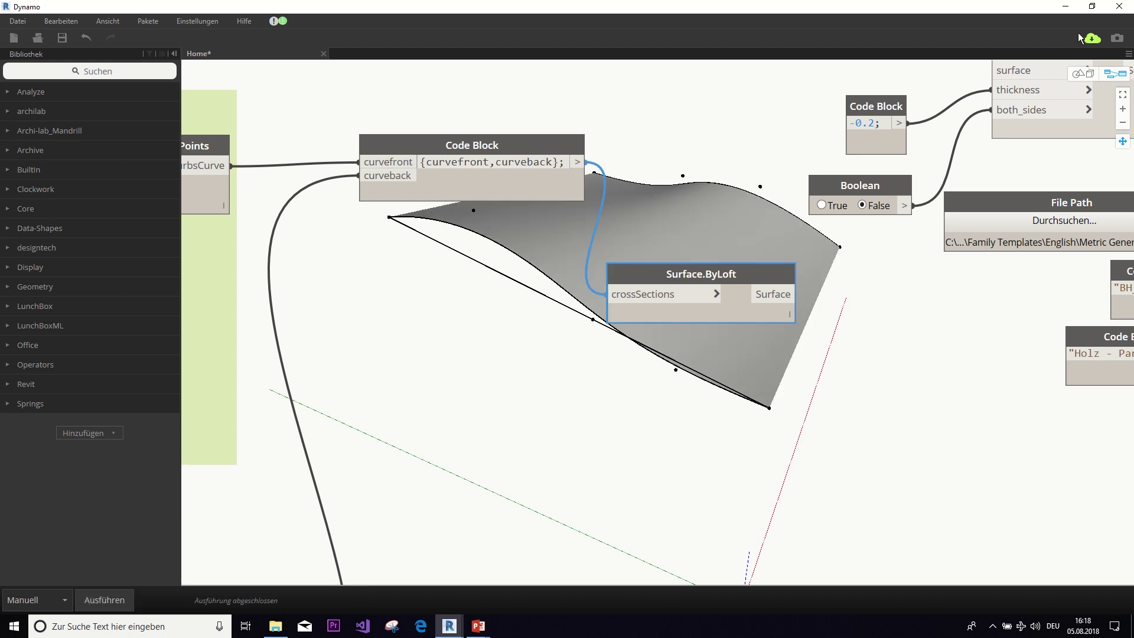
left_click(1079, 73)
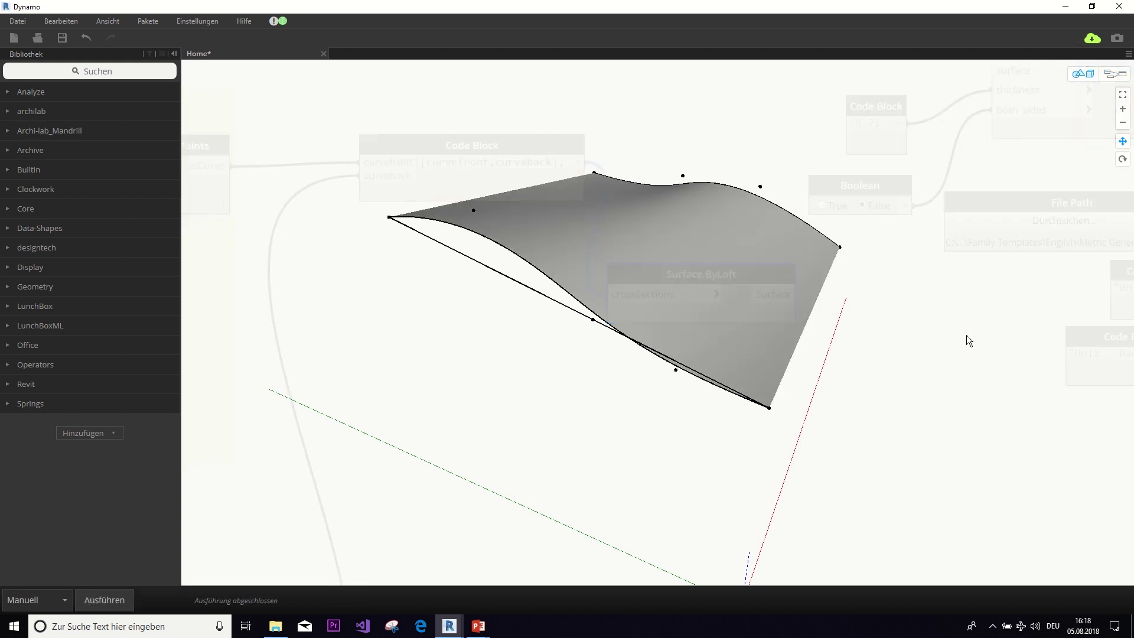
right_click_drag(966, 335, 877, 375)
Step: Switch the run mode to Automatisch so the graph reruns on every change
left_click(35, 600)
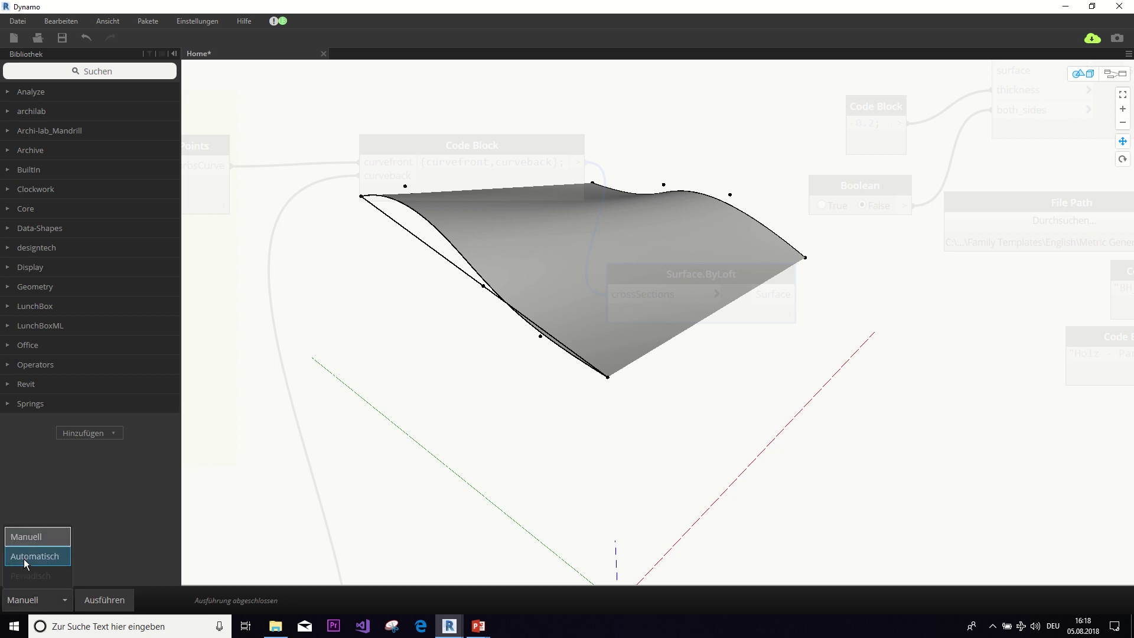
left_click(29, 555)
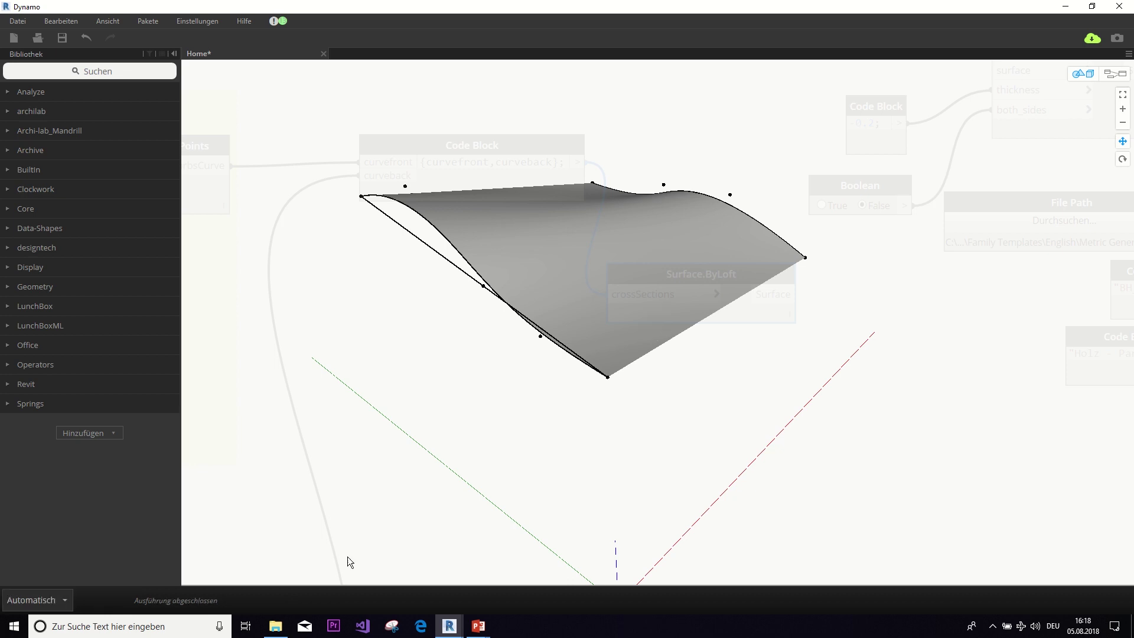
left_click(1108, 78)
middle_click_drag(689, 265, 1079, 379)
middle_click_drag(476, 318, 706, 390)
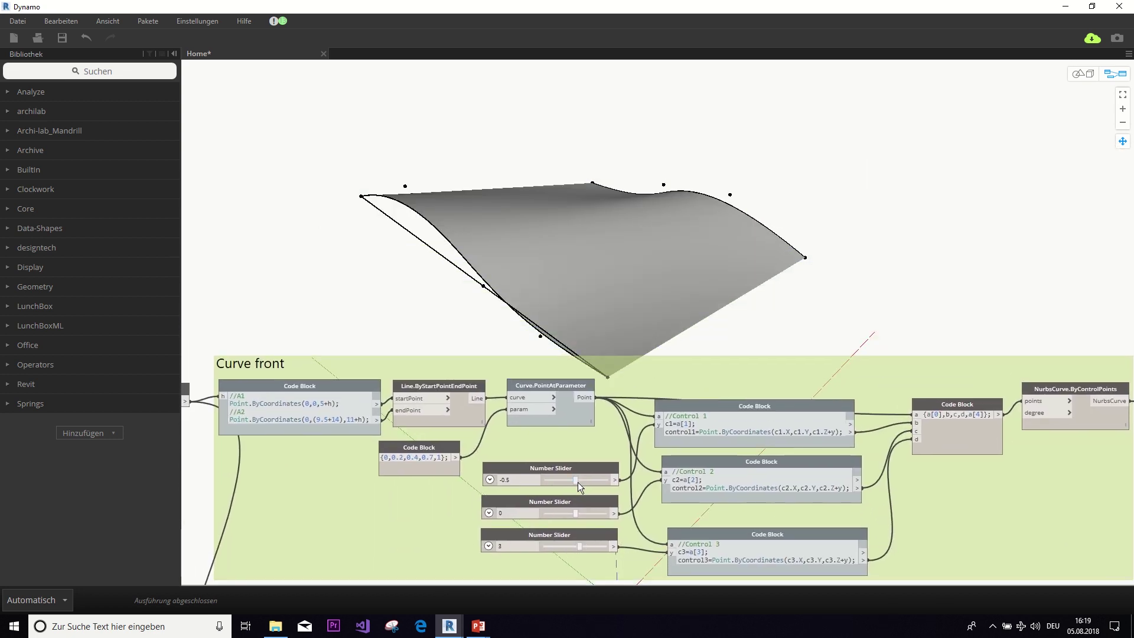
Step: Drag the first Curve front offset slider to reshape the wave
left_click_drag(578, 482, 587, 508)
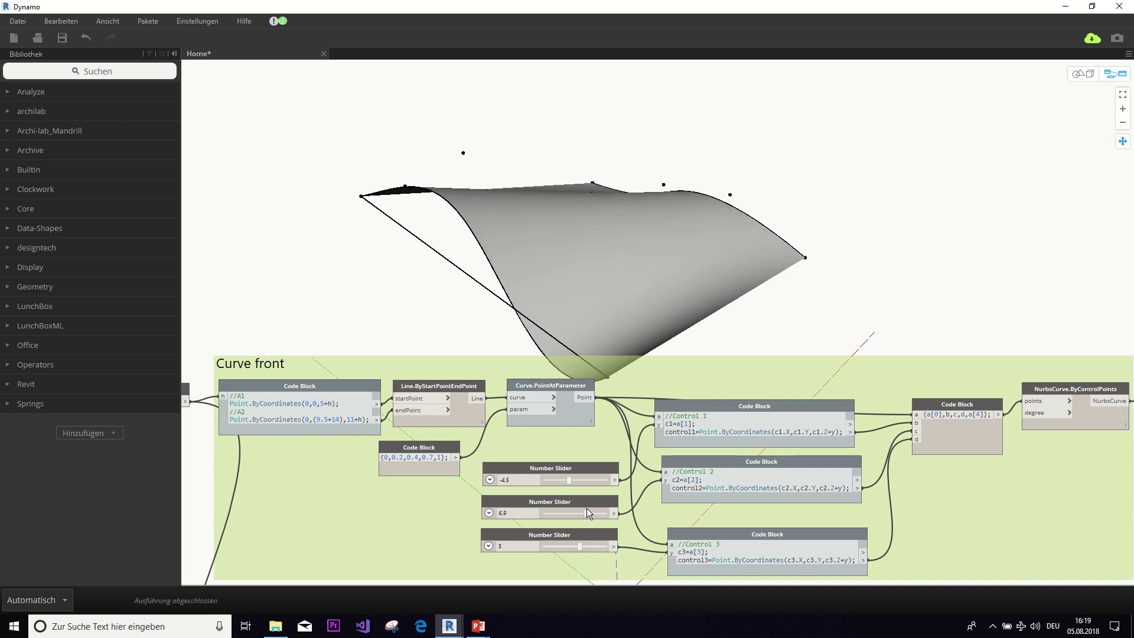
scroll(582, 462, "down", 3)
right_click(598, 285)
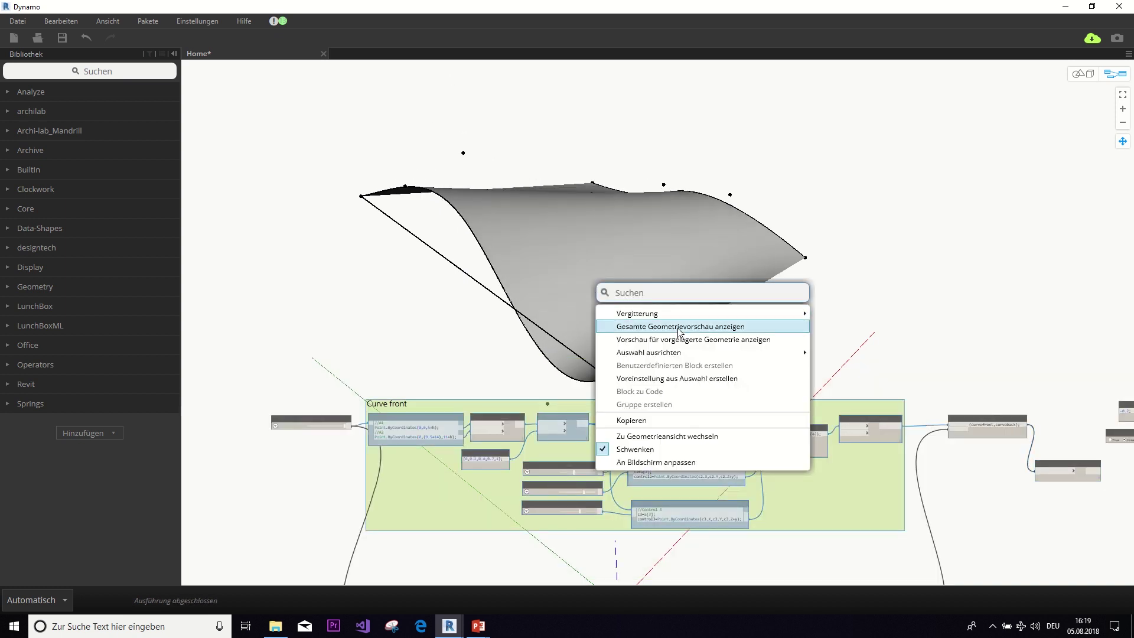
left_click(827, 324)
scroll(891, 329, "down", 2)
middle_click_drag(867, 222, 846, 126)
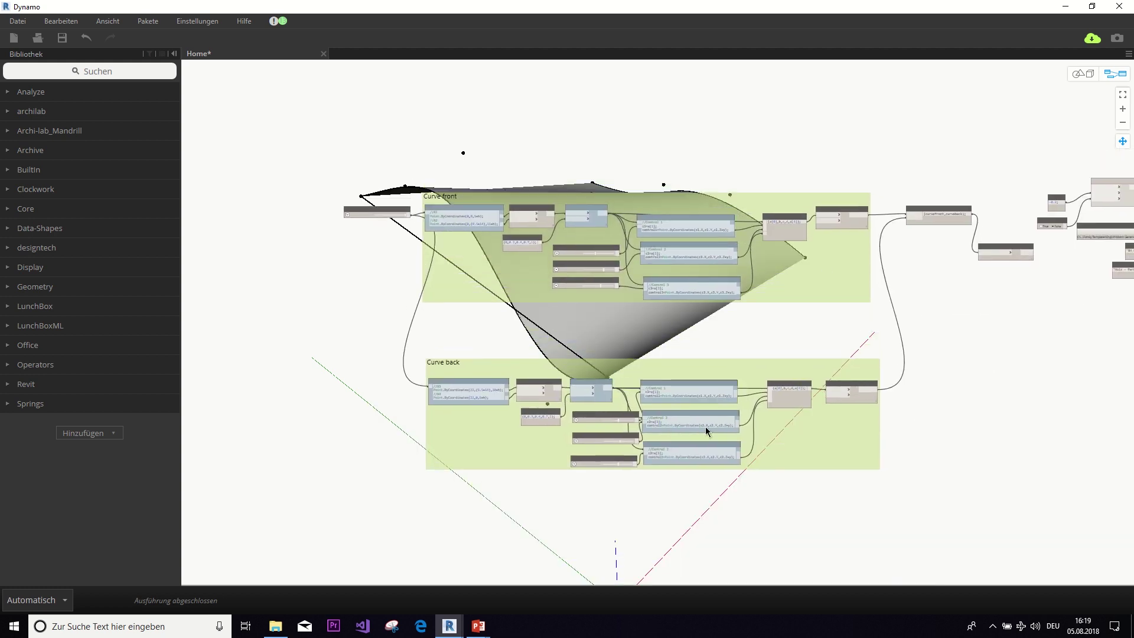
scroll(703, 408, "up", 5)
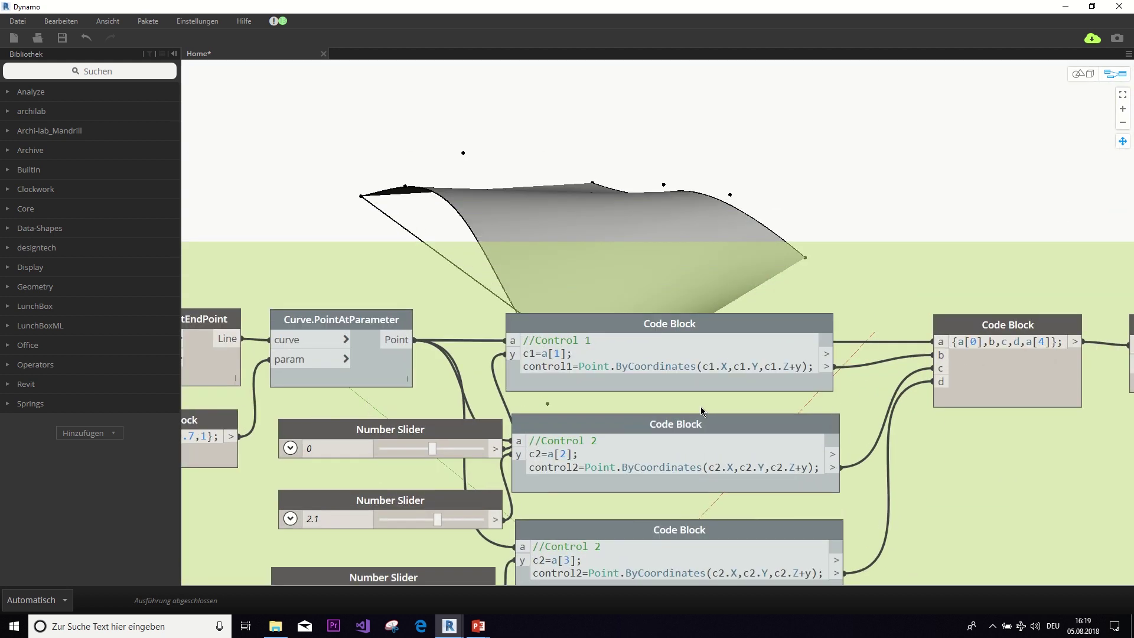
Step: Set the three Curve back offset sliders to -5, 3.6 and 5.6
mouse_move(432, 452)
left_mouse_down()
mouse_move(449, 455)
mouse_move(411, 457)
mouse_move(422, 462)
left_mouse_up()
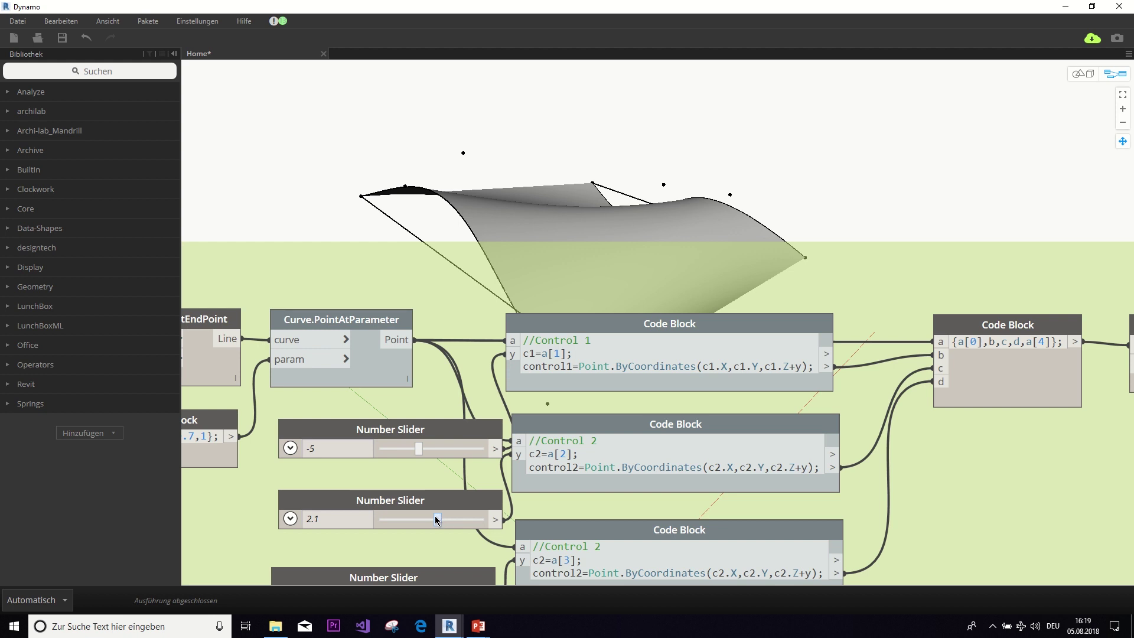
mouse_move(438, 520)
left_mouse_down()
mouse_move(454, 522)
mouse_move(440, 520)
left_mouse_up()
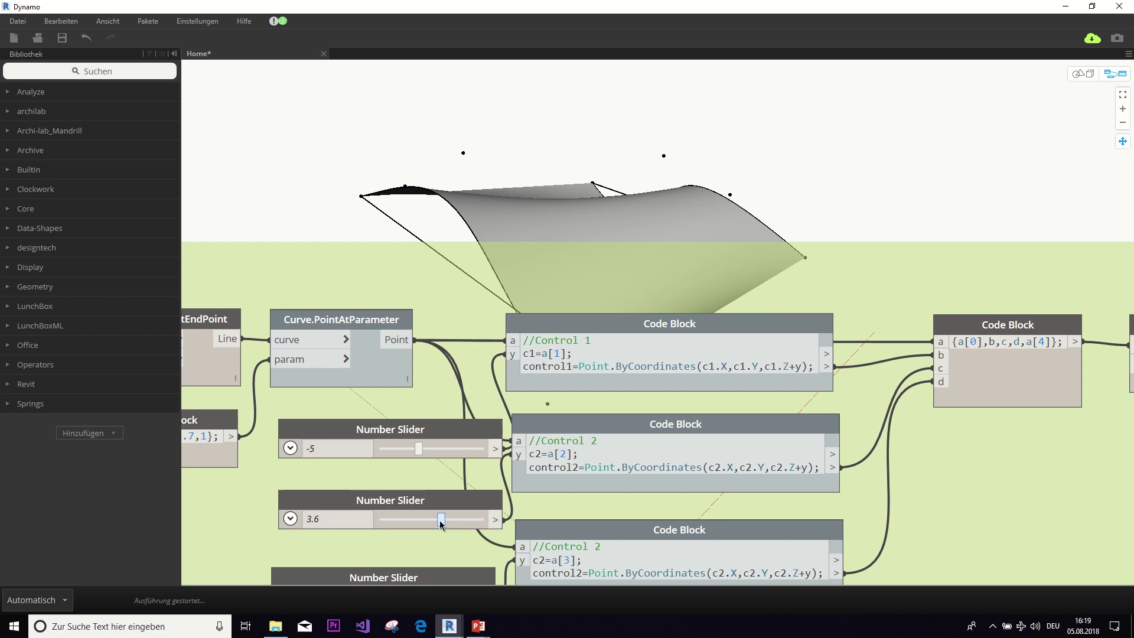
scroll(439, 520, "down", 3)
middle_click_drag(470, 460, 477, 434)
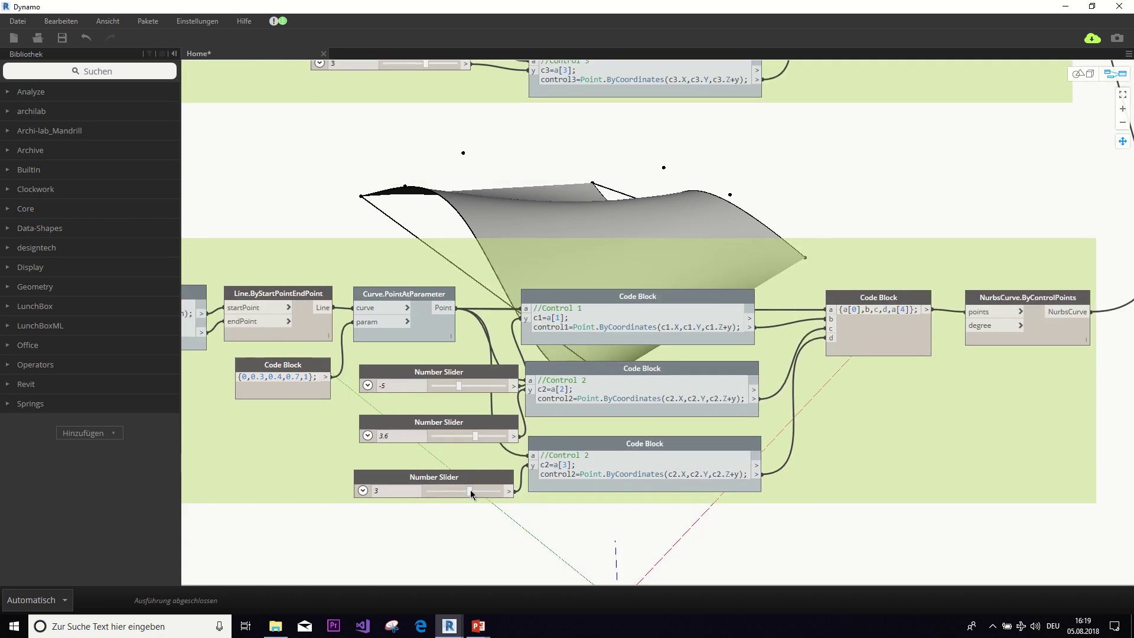
mouse_move(469, 493)
left_mouse_down()
mouse_move(449, 490)
mouse_move(476, 497)
left_mouse_up()
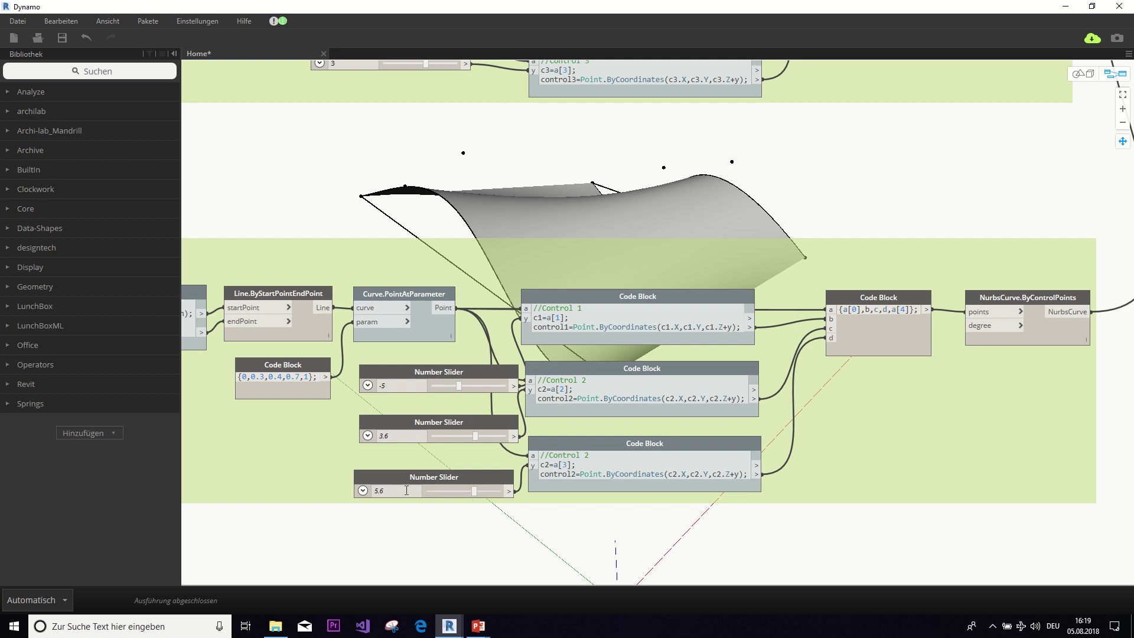
scroll(942, 204, "down", 1)
Step: Wire Surface.ByLoft's surface into Surface.Thicken with thickness -0.2
middle_click_drag(941, 204, 526, 424)
scroll(526, 425, "up", 2)
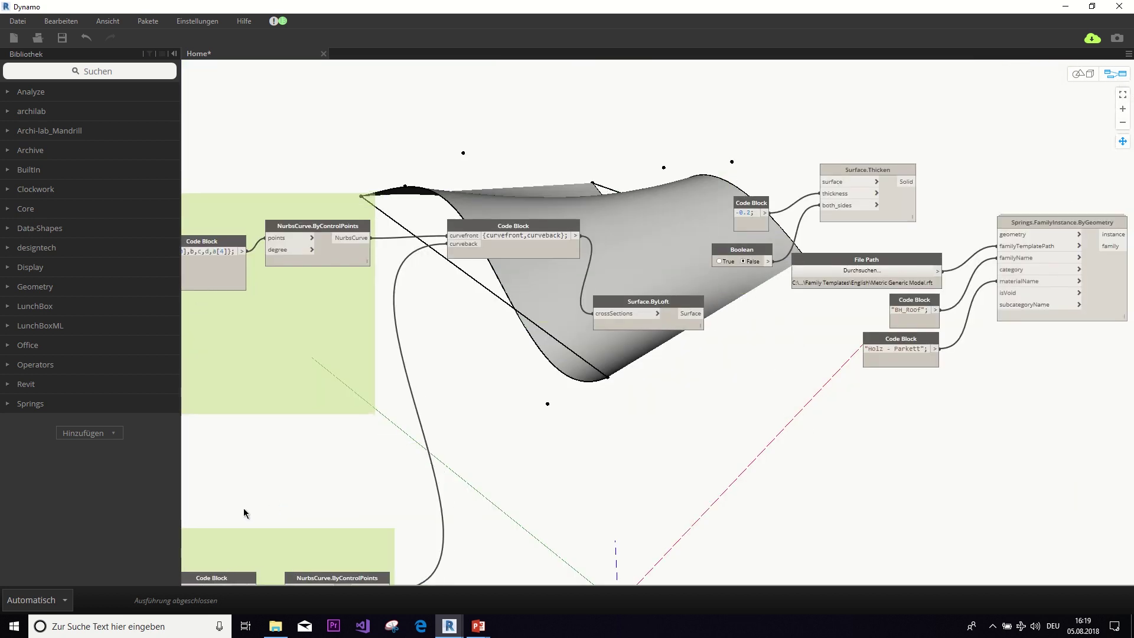
middle_click_drag(727, 359, 608, 446)
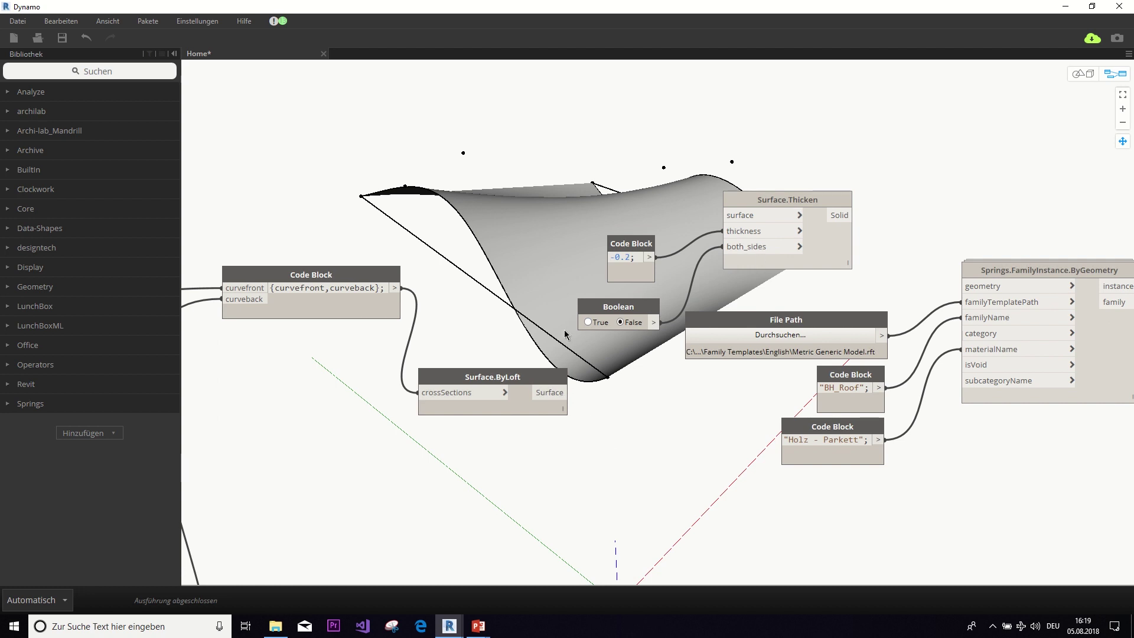
left_click_drag(778, 199, 797, 174)
left_click(569, 392)
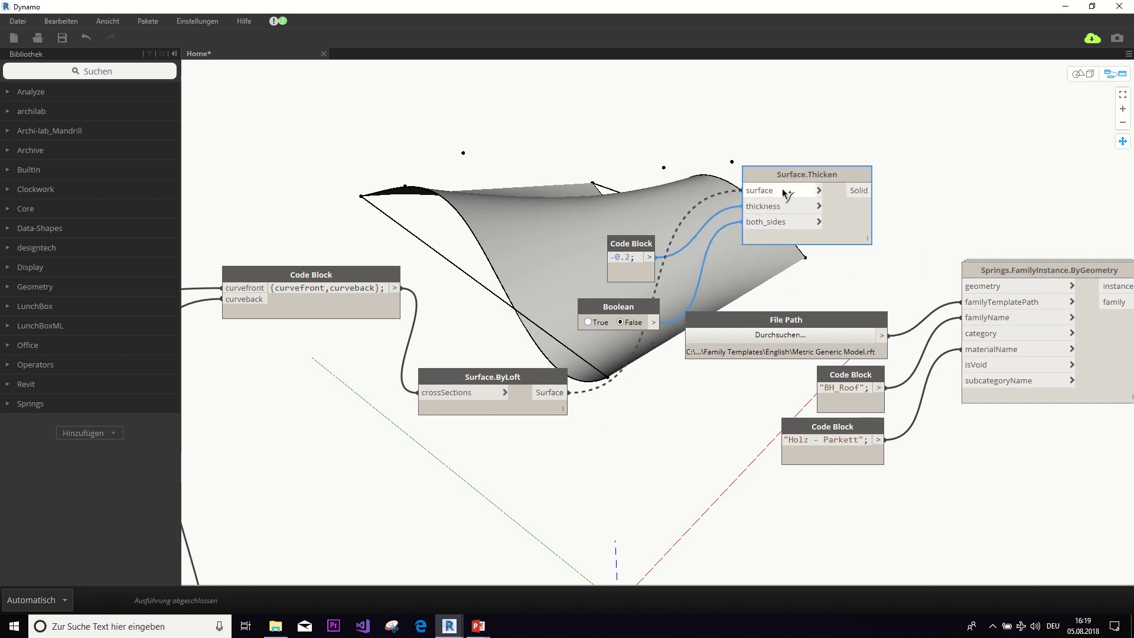
left_click(780, 190)
left_click_drag(510, 377, 511, 161)
scroll(467, 240, "up", 1)
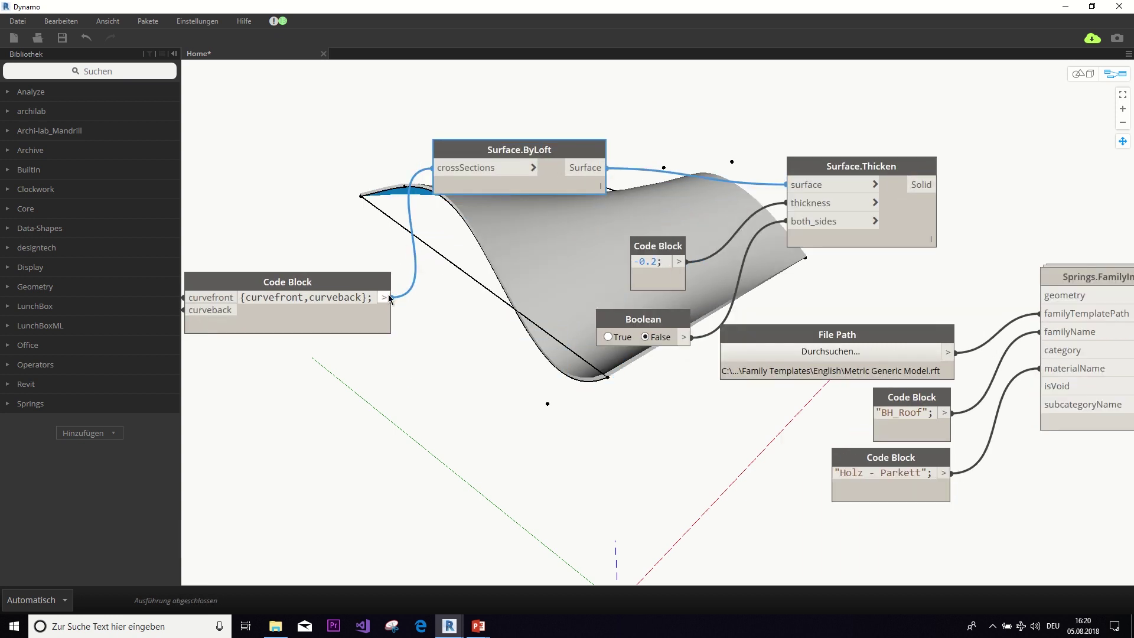
Step: Orbit the 3D preview to inspect the thin thickened roof shell
left_click(1079, 73)
right_click_drag(484, 222, 600, 311)
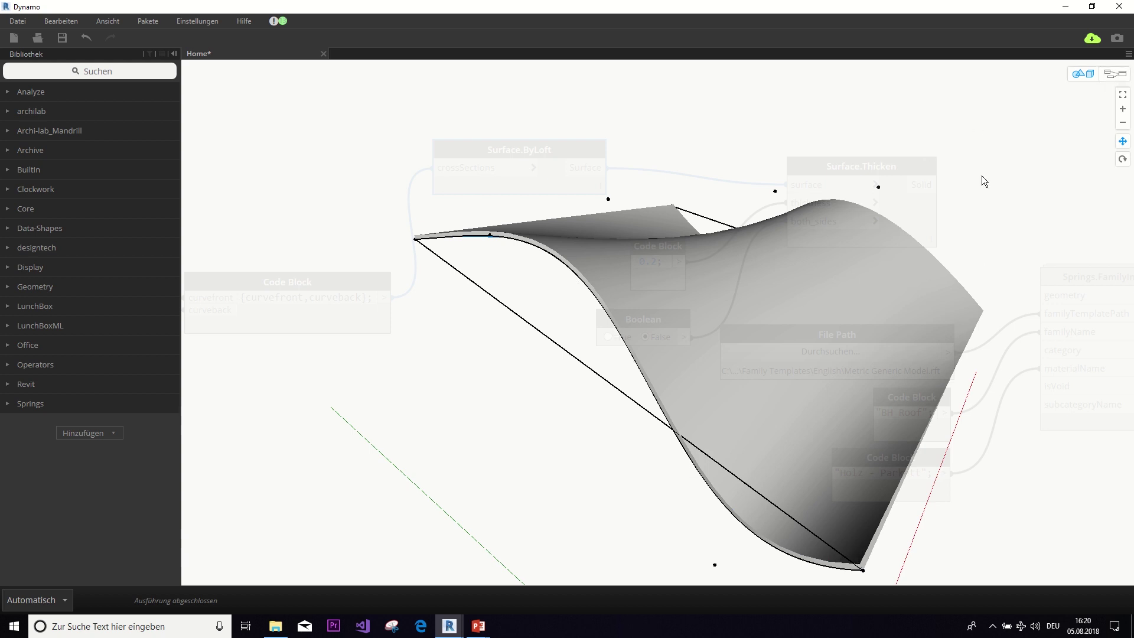
right_click_drag(982, 175, 877, 160)
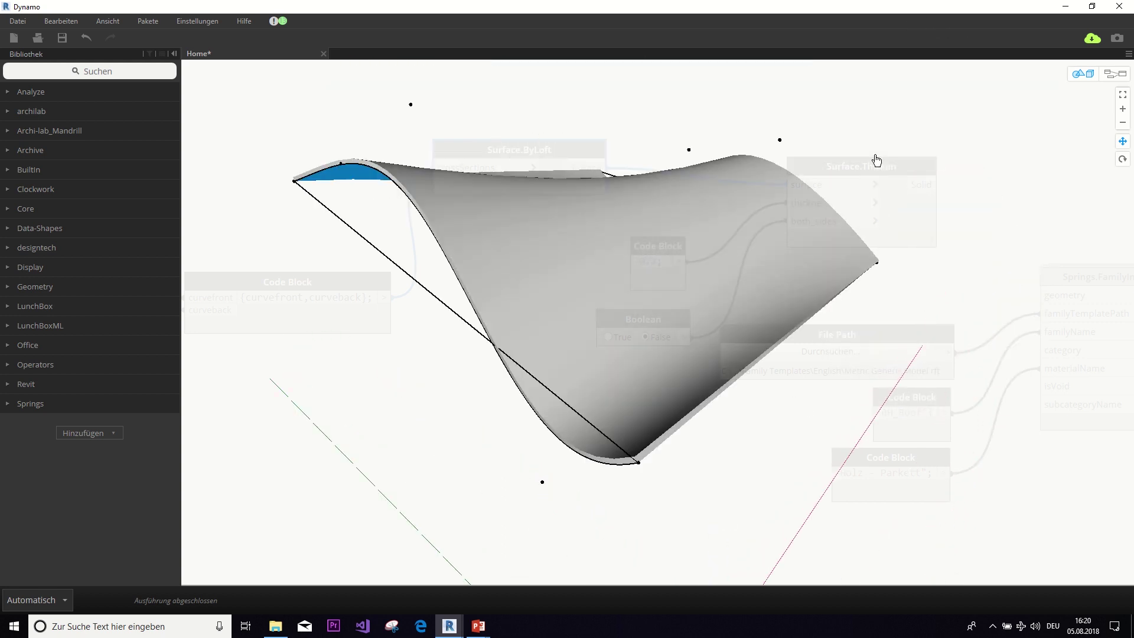
left_click(1108, 73)
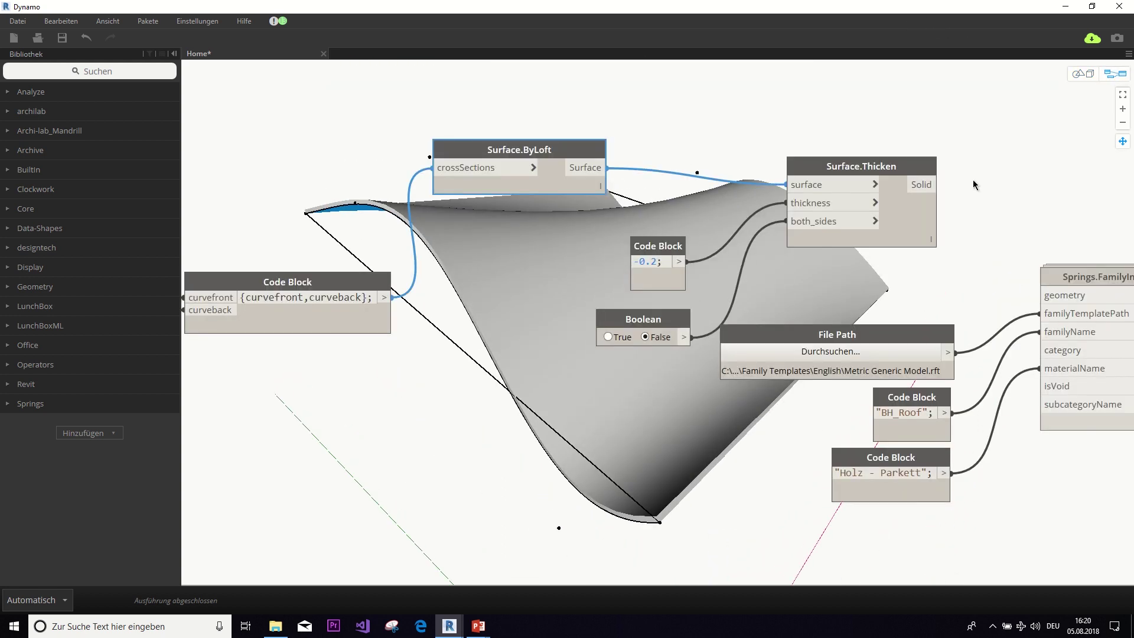
middle_click_drag(974, 185, 614, 175)
Step: Wire Surface.Thicken's Solid into Springs.FamilyInstance.ByGeometry's geometry input and check its input tooltips
left_click(529, 120)
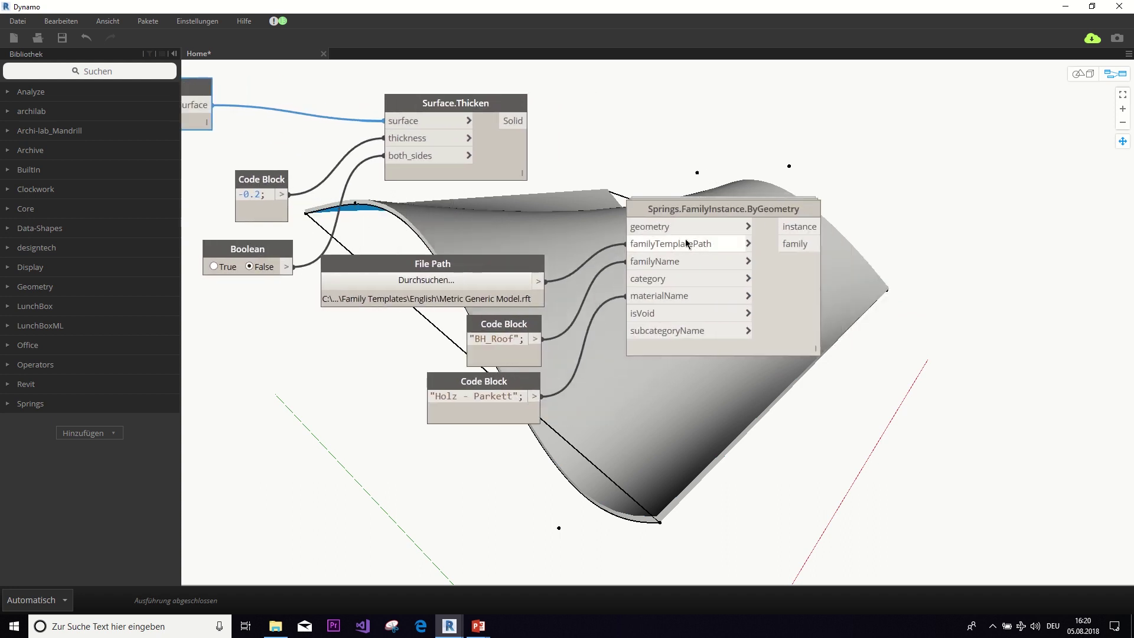
left_click(645, 232)
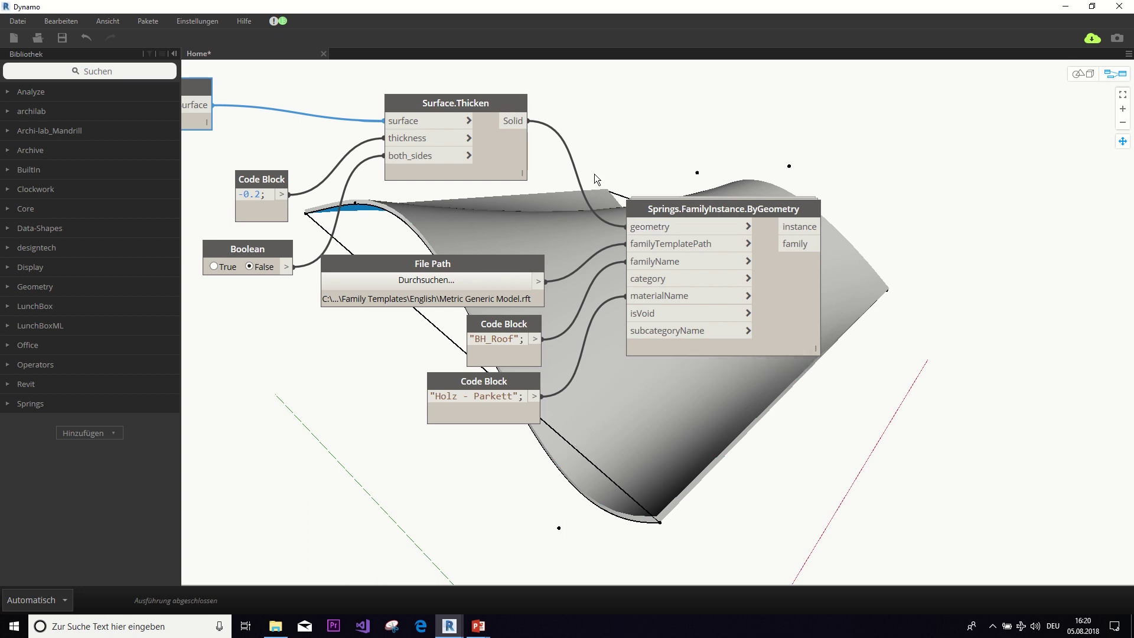
left_click(470, 229)
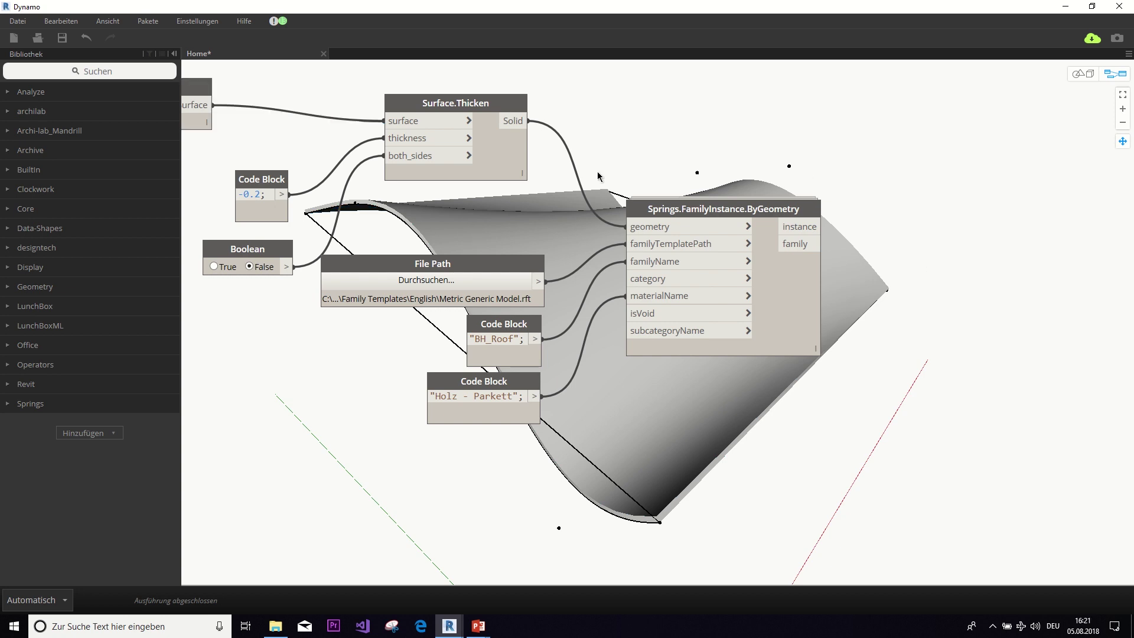
mouse_move(664, 214)
mouse_move(705, 287)
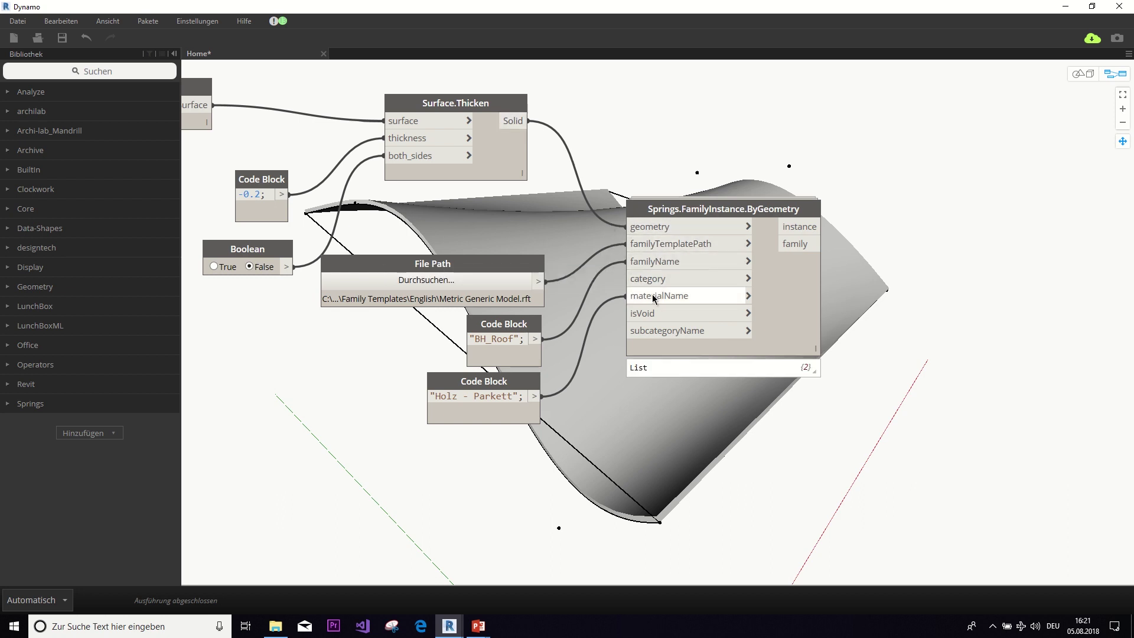
mouse_move(642, 304)
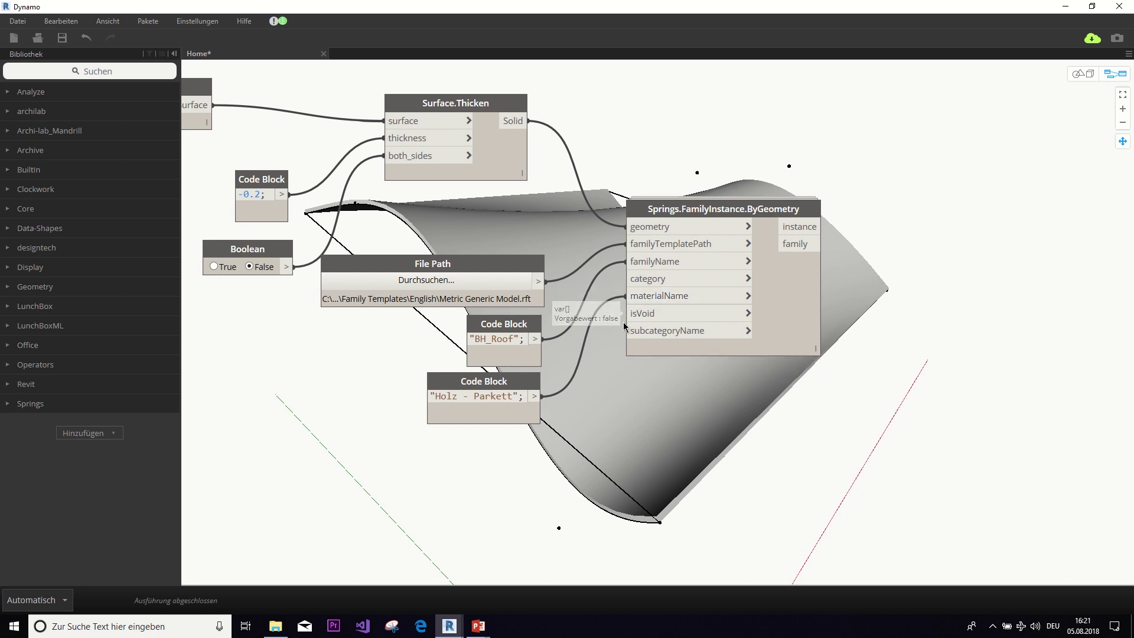